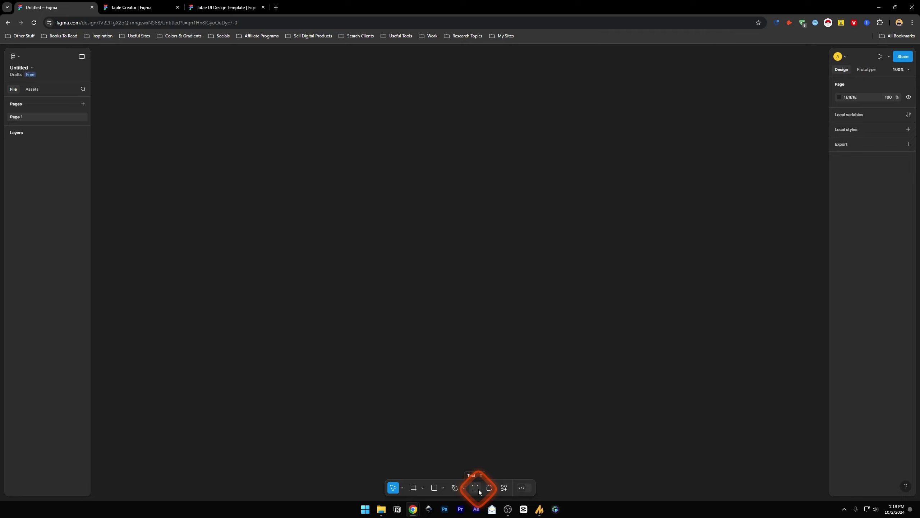
# Step: Add a text layer reading "column 1" on the empty canvas
pyautogui.click(478, 487)
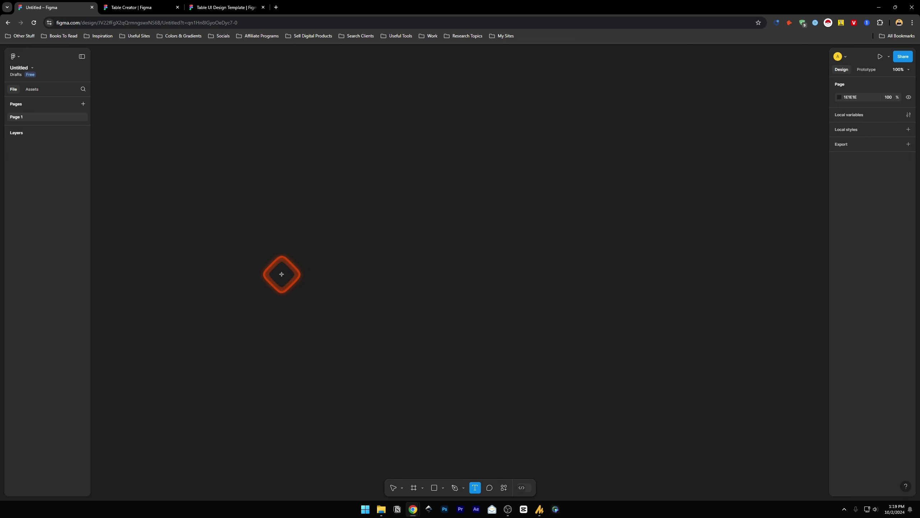
pyautogui.click(282, 274)
pyautogui.write('column 1')
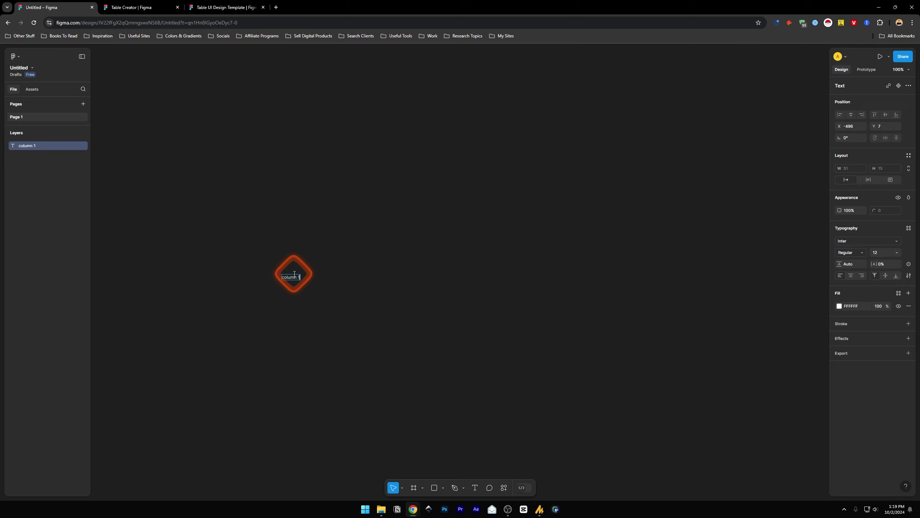
pyautogui.press('Escape')
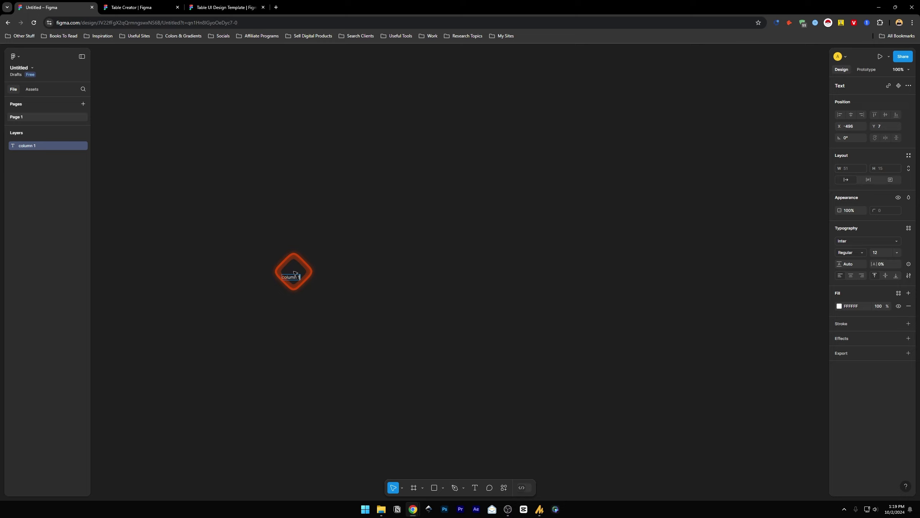
pyautogui.keyDown('ctrl'); pyautogui.scroll(10, 294, 273); pyautogui.keyUp('ctrl')
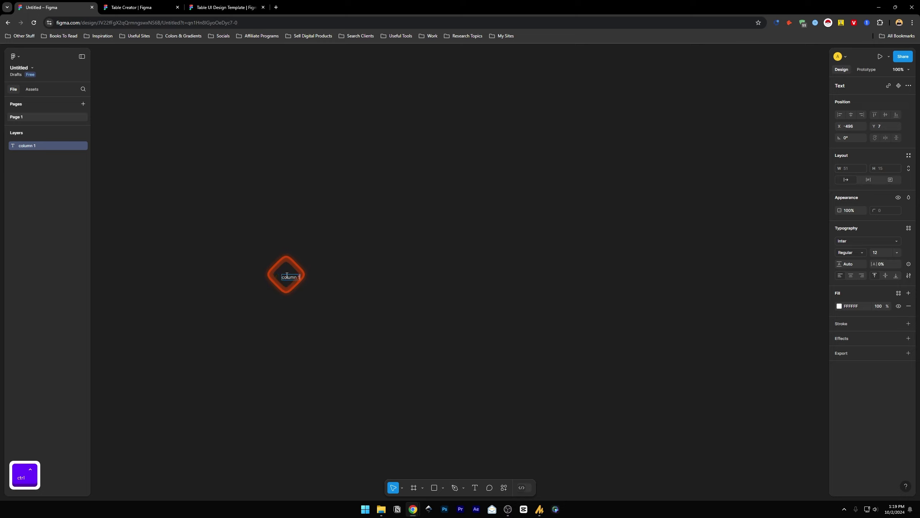
pyautogui.keyDown('ctrl'); pyautogui.scroll(-1, 290, 276); pyautogui.keyUp('ctrl')
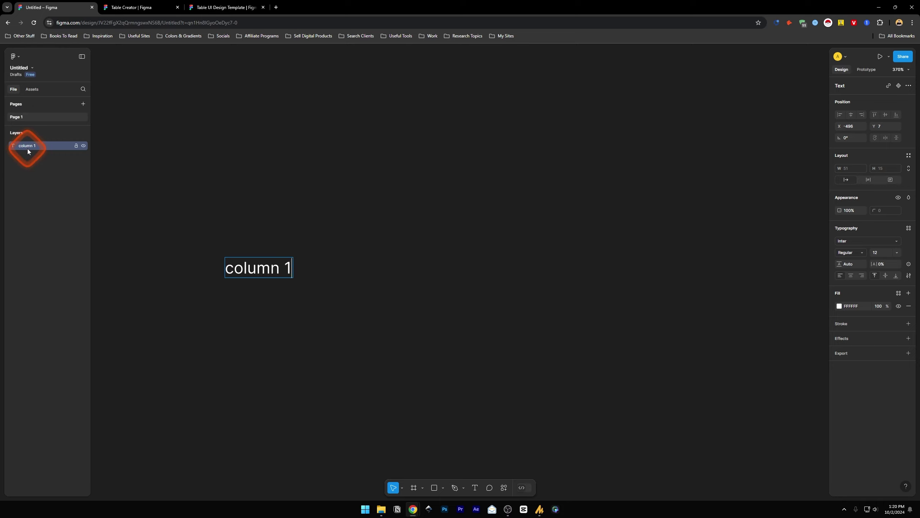
pyautogui.click(322, 185)
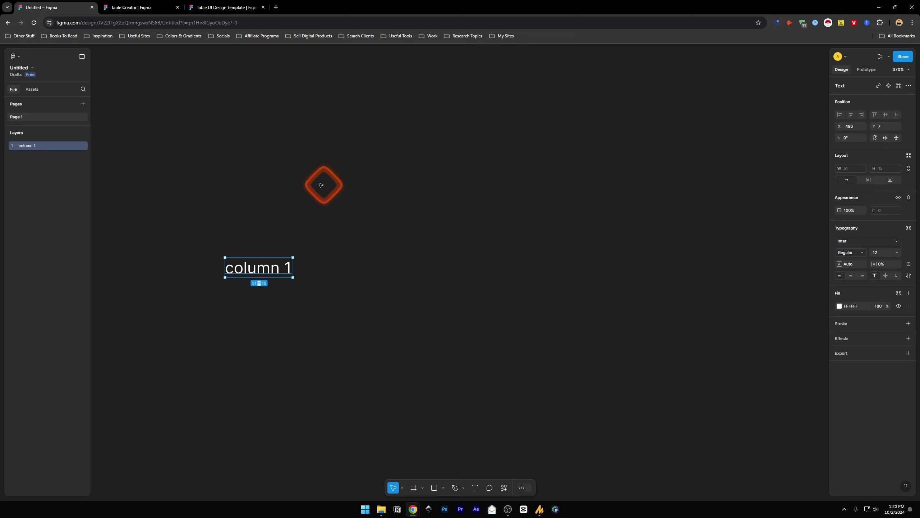
# Step: Wrap the "column 1" text in an auto layout frame
pyautogui.click(256, 271)
pyautogui.rightClick(259, 272)
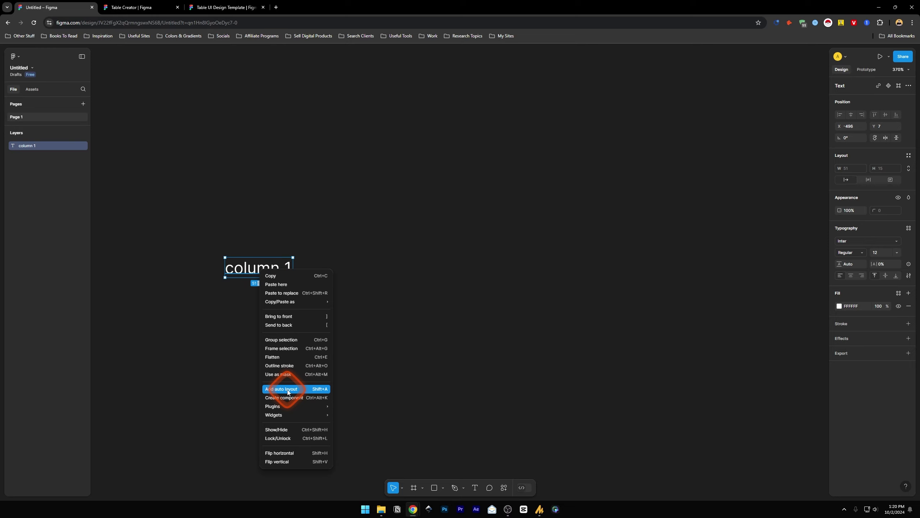
pyautogui.hotkey('shift', 'a')
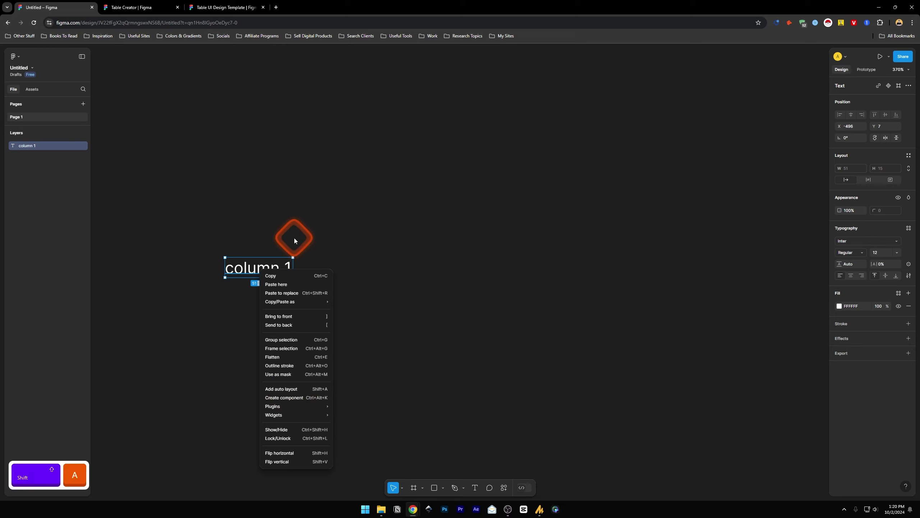
pyautogui.click(286, 389)
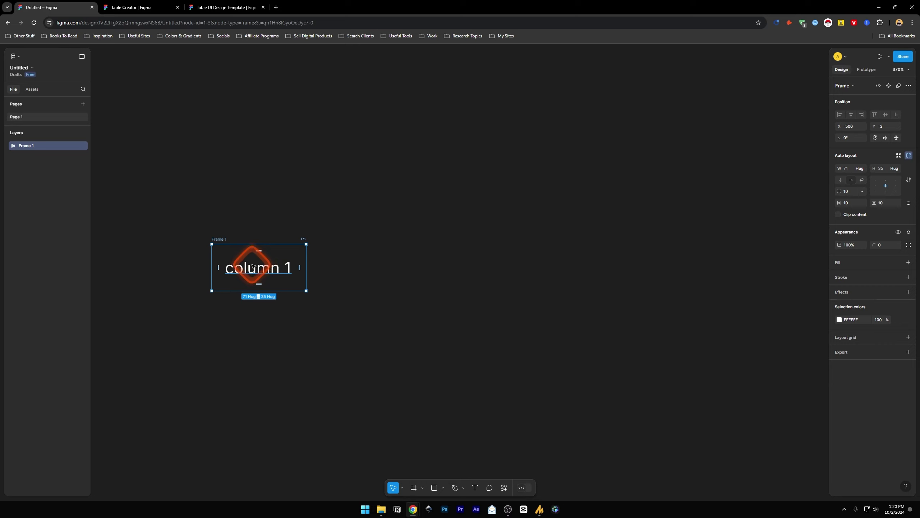
# Step: Copy the "column 1" frame and place two duplicates beside it to form a row of three cells
pyautogui.rightClick(279, 269)
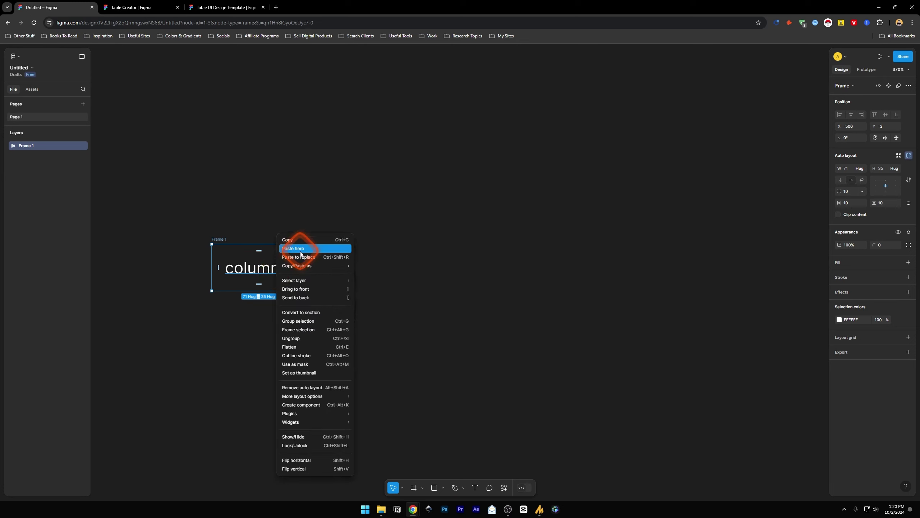
pyautogui.moveTo(297, 265)
pyautogui.click(266, 277)
pyautogui.hotkey('ctrl', 'c')
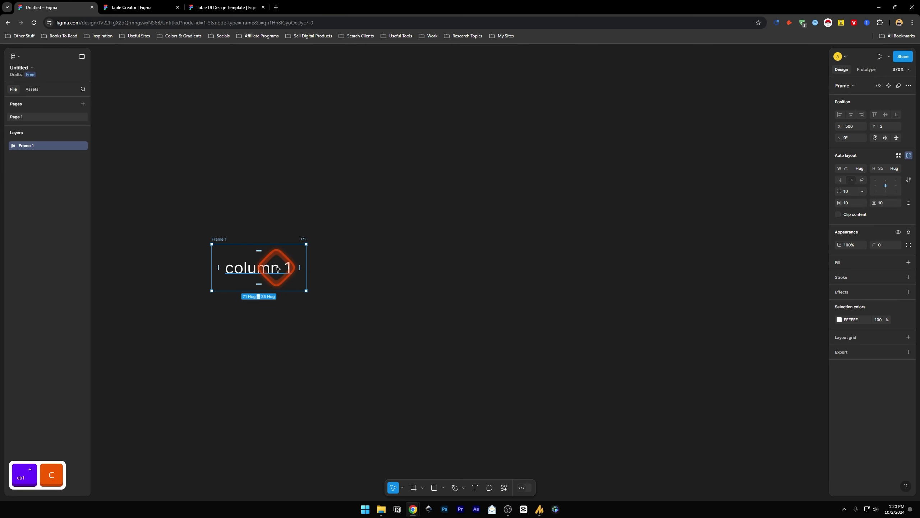
pyautogui.hotkey('ctrl', 'v')
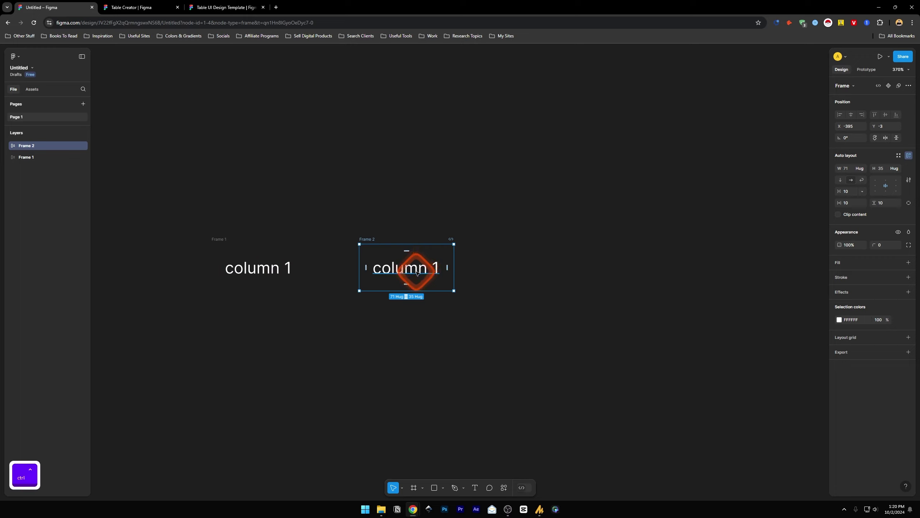
pyautogui.hotkey('ctrl', 'd')
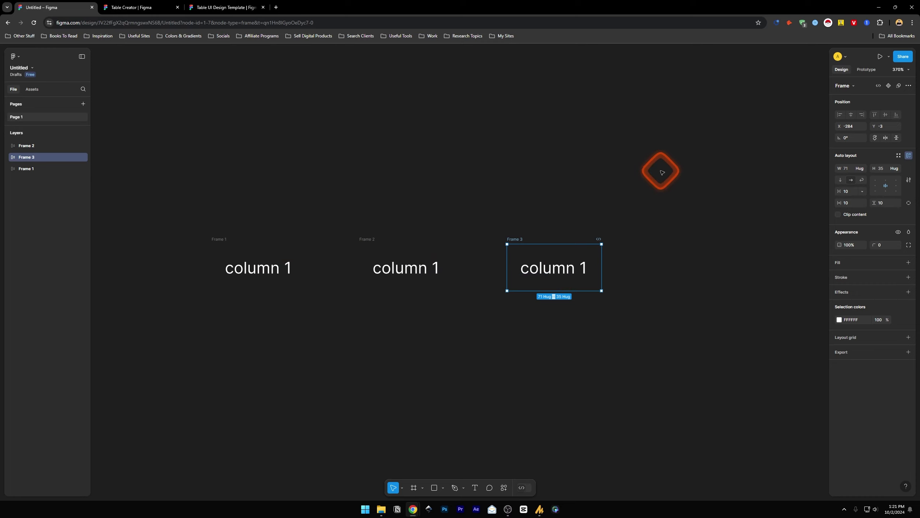
# Step: Combine the three column frames into one horizontal auto layout frame and check its nested layers
pyautogui.moveTo(660, 173); pyautogui.dragTo(183, 339)
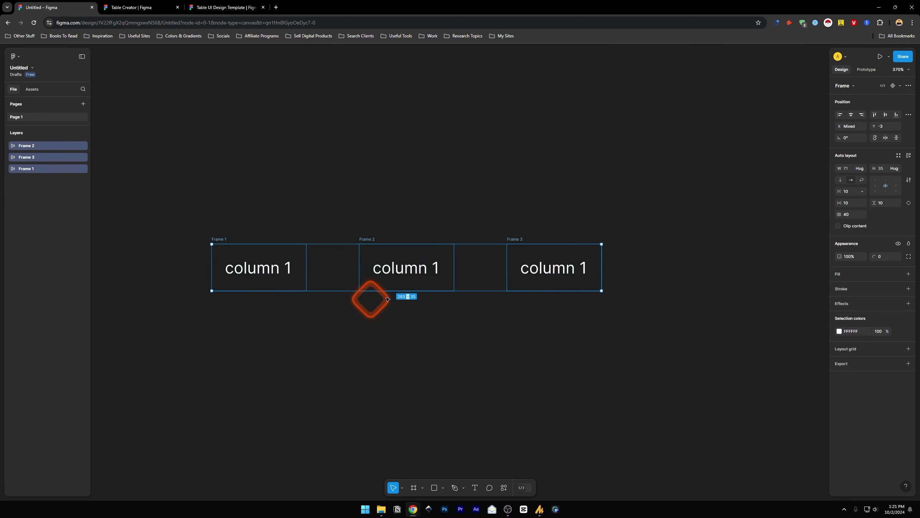
pyautogui.rightClick(397, 272)
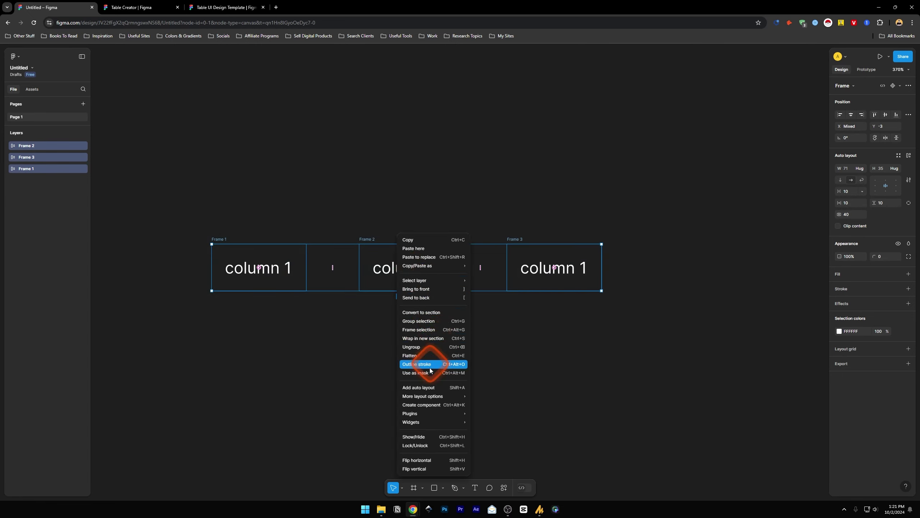
pyautogui.click(417, 390)
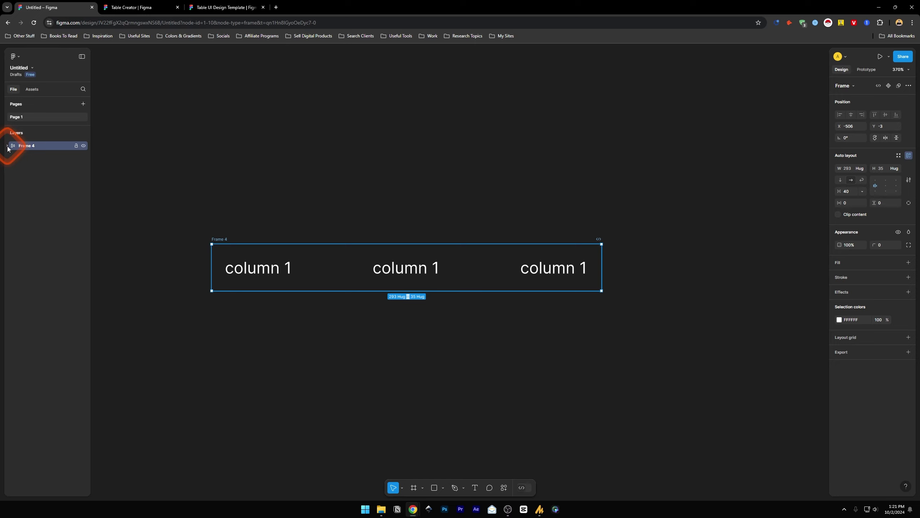
pyautogui.click(7, 146)
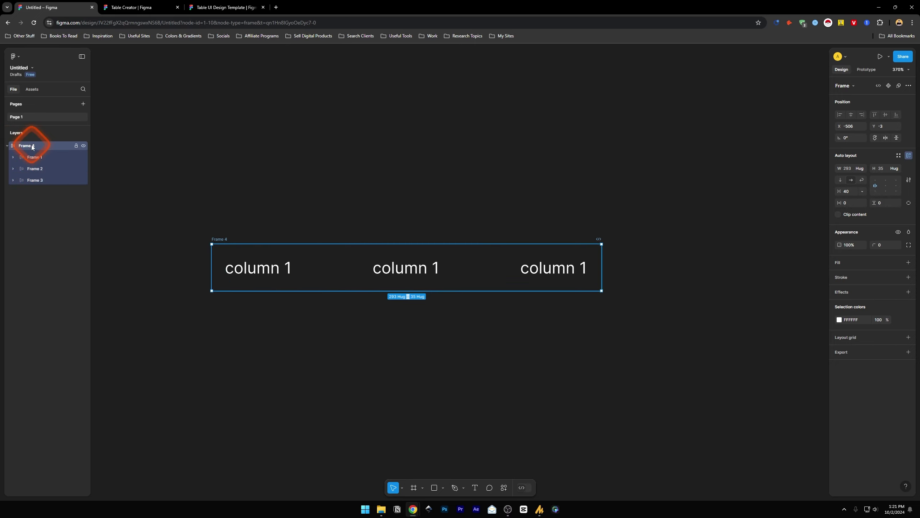
pyautogui.click(8, 145)
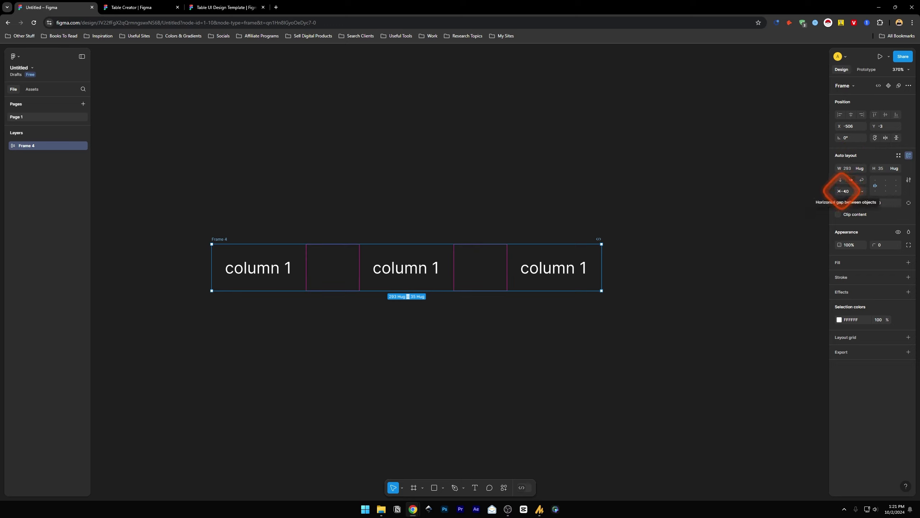
# Step: Set the horizontal gap between the cells of the row frame to 0
pyautogui.click(850, 191)
pyautogui.write('0')
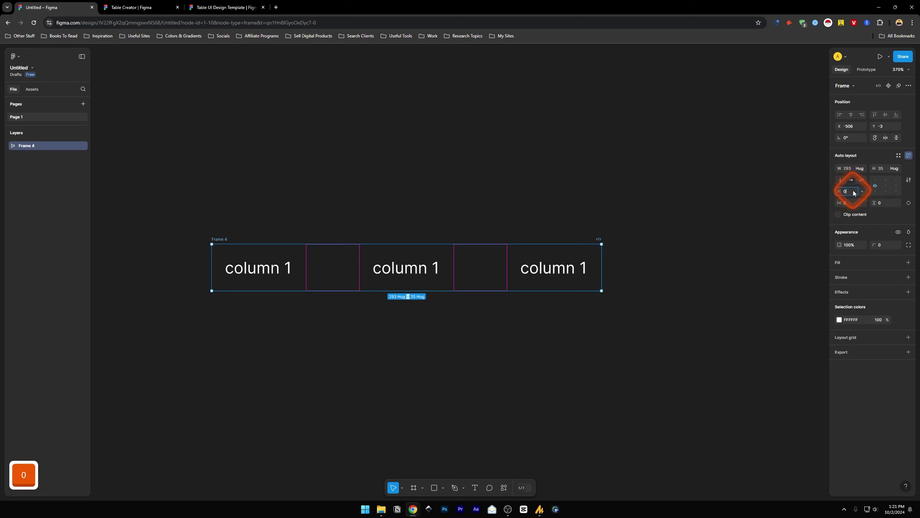
pyautogui.press('Return')
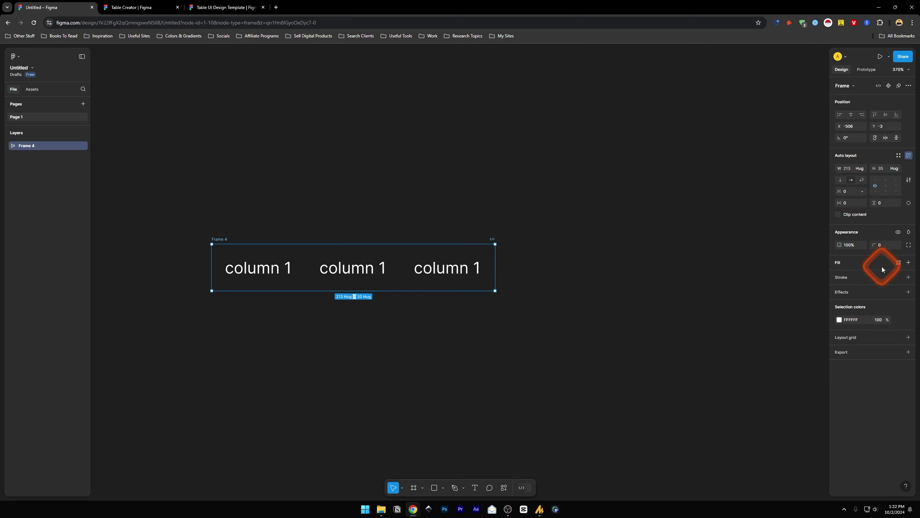
# Step: Add a white FFFFFF fill to the row frame
pyautogui.click(909, 262)
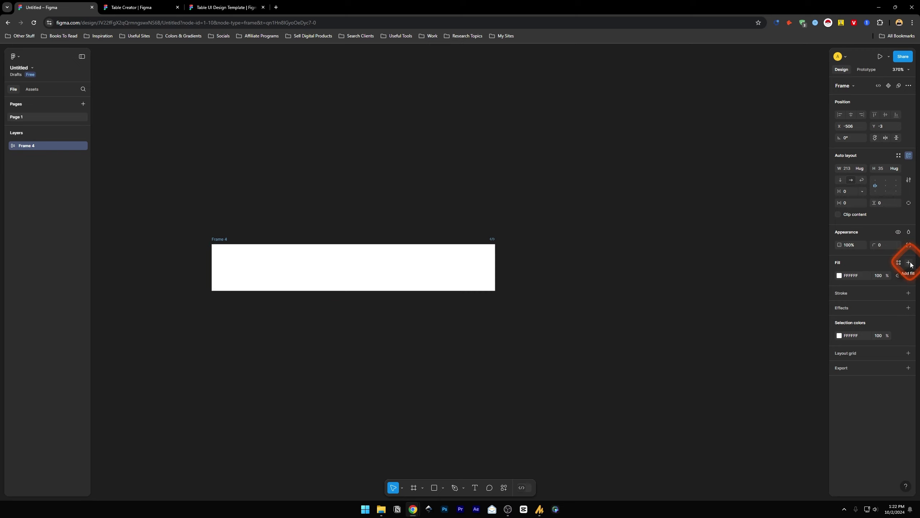
pyautogui.click(478, 259)
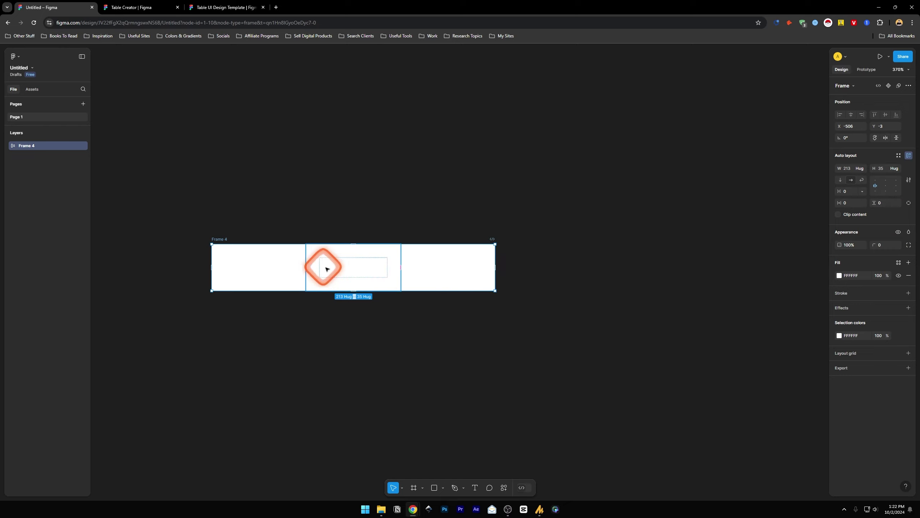
pyautogui.press('Escape')
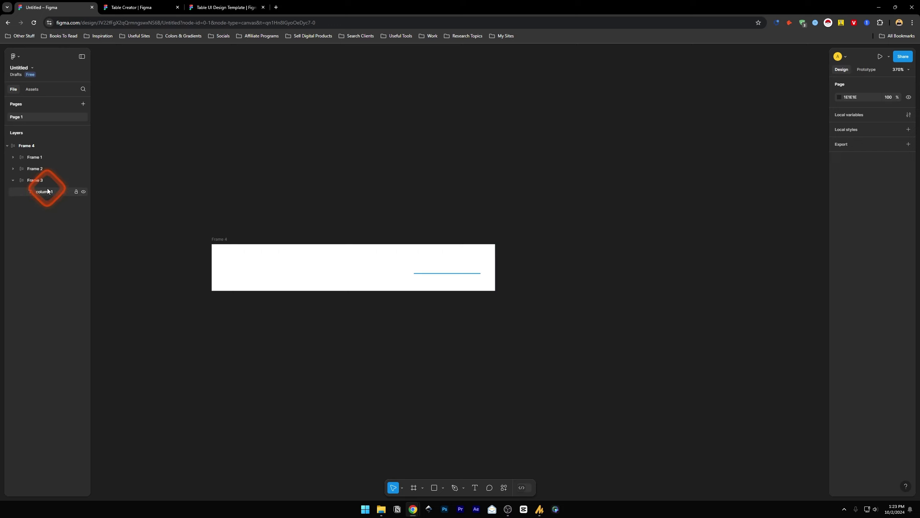
# Step: Add a black 000000 fill at 100% opacity to all three "column 1" text layers inside the row
pyautogui.click(13, 157)
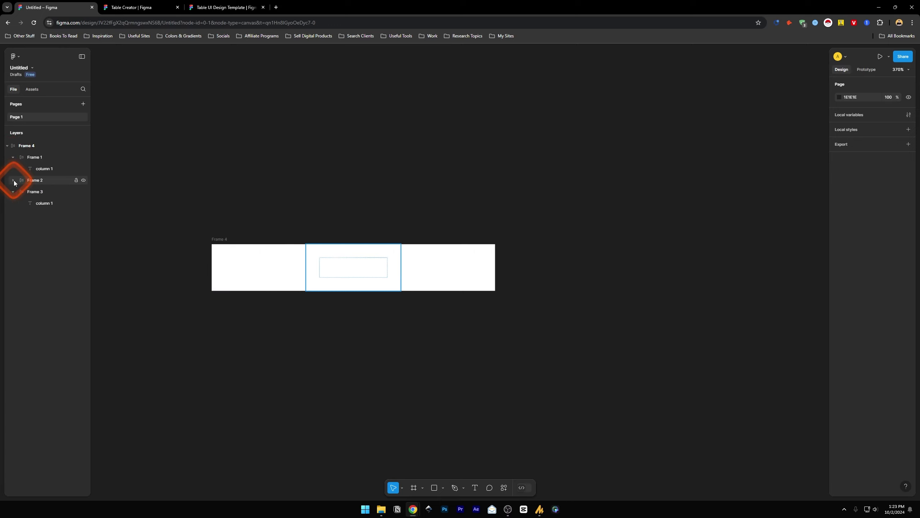
pyautogui.click(12, 180)
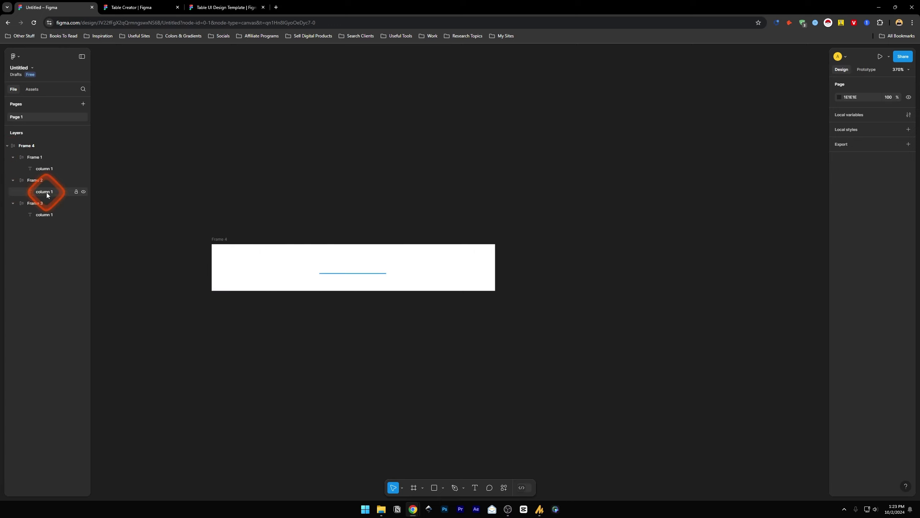
pyautogui.click(47, 192)
pyautogui.keyDown('ctrl'); pyautogui.click(50, 168); pyautogui.keyUp('ctrl')
pyautogui.keyDown('ctrl'); pyautogui.click(44, 214); pyautogui.keyUp('ctrl')
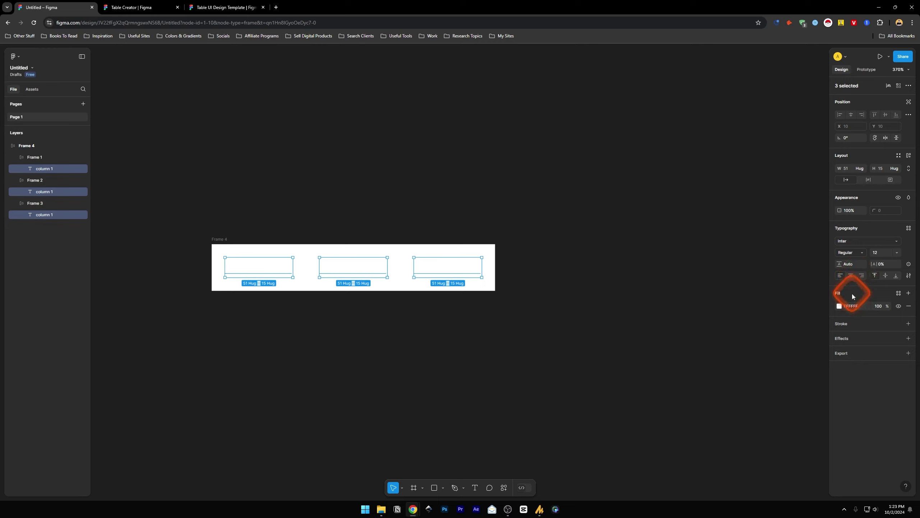
pyautogui.click(909, 293)
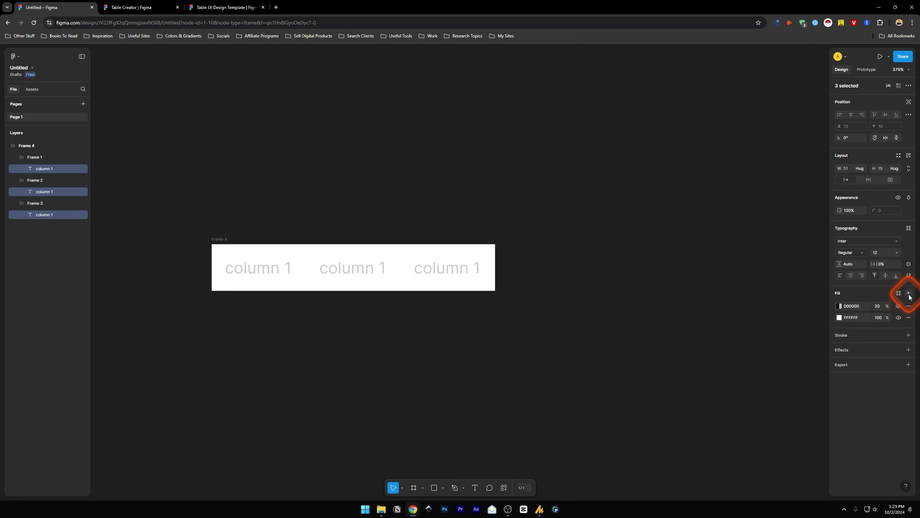
pyautogui.click(839, 306)
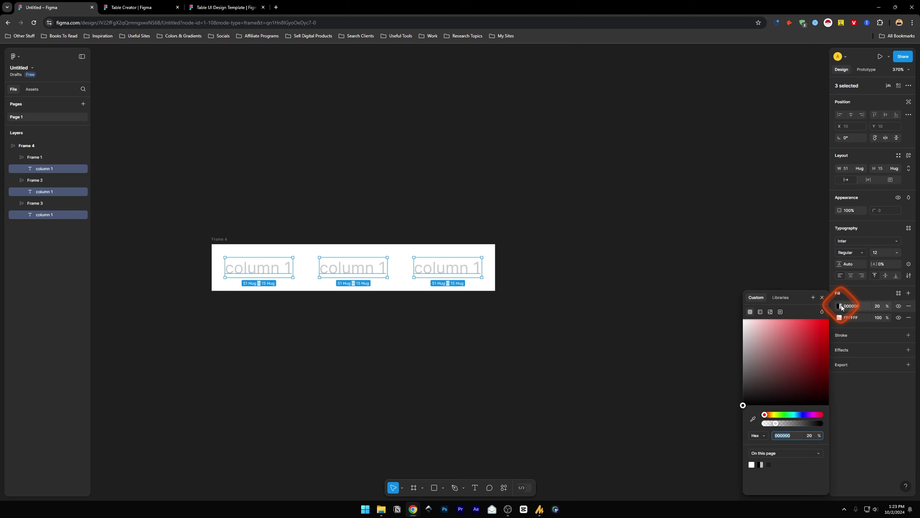
pyautogui.moveTo(756, 328); pyautogui.dragTo(742, 405)
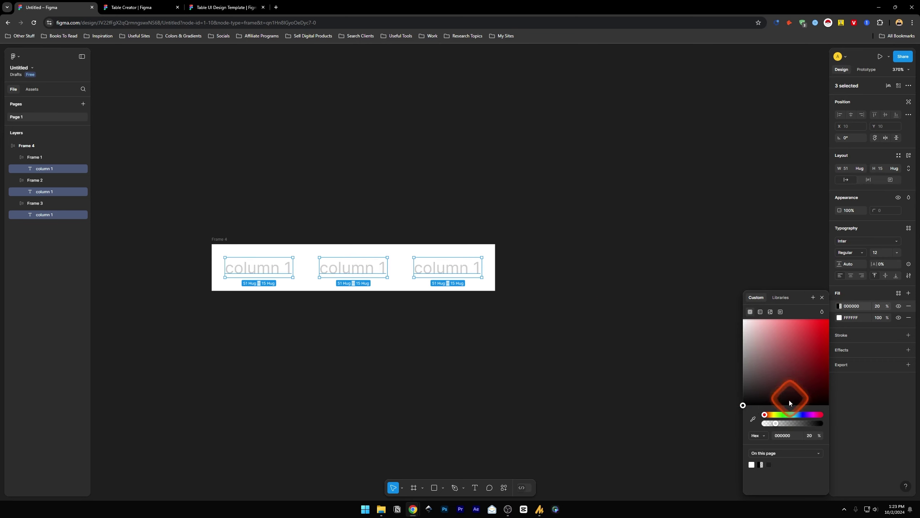
pyautogui.moveTo(776, 424); pyautogui.dragTo(822, 423)
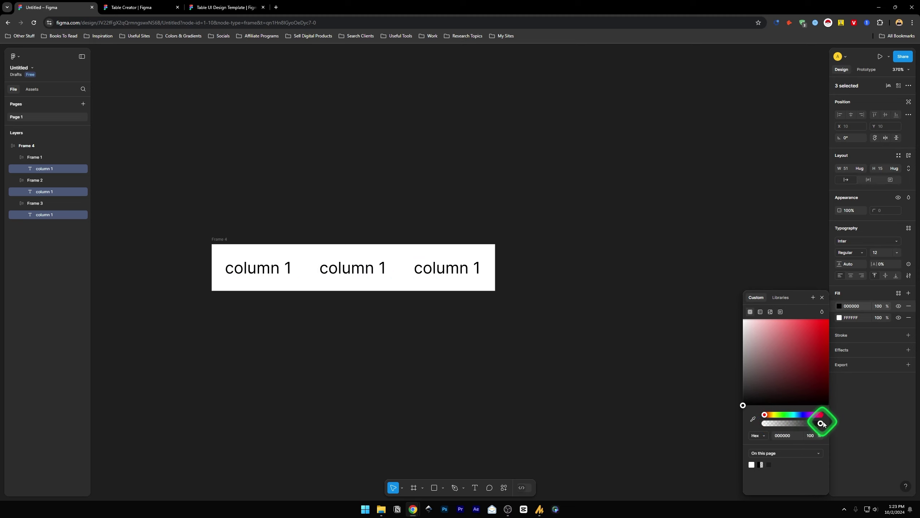
pyautogui.click(853, 288)
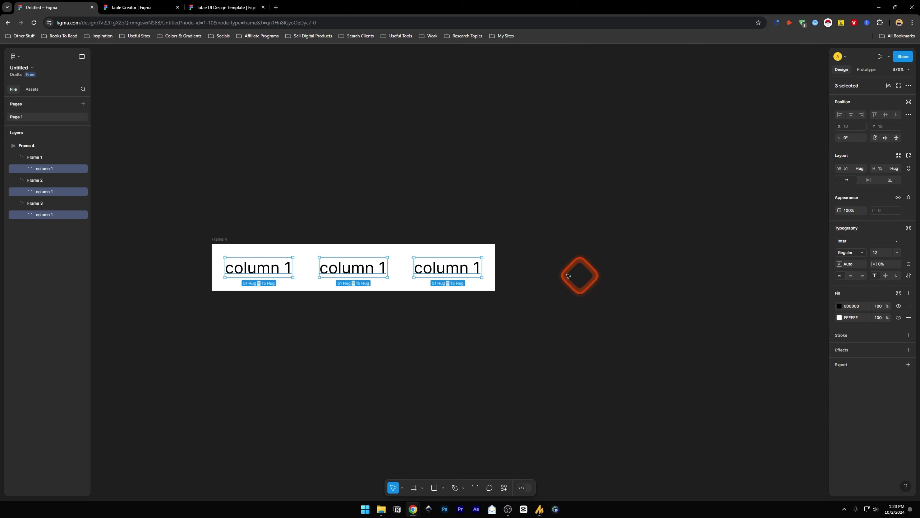
pyautogui.click(509, 199)
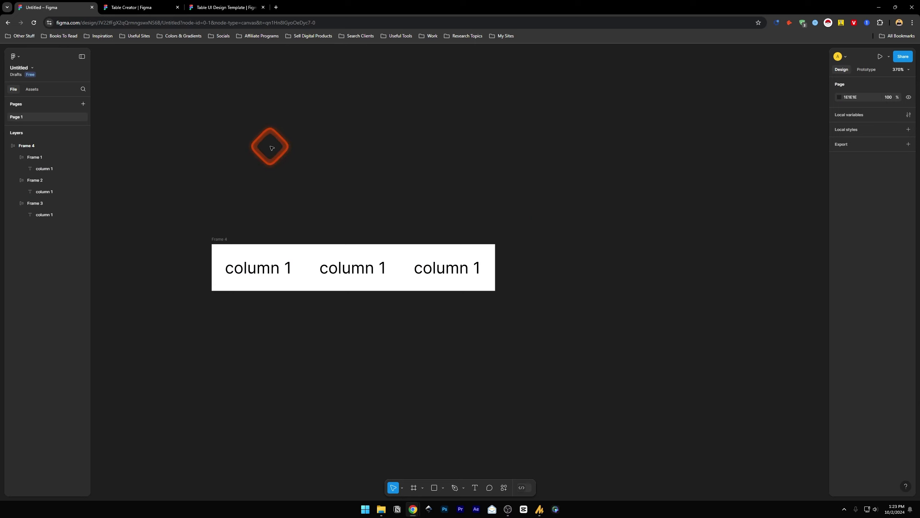
# Step: Add a red FF0404 stroke to the outer row frame, Frame 4
pyautogui.click(31, 145)
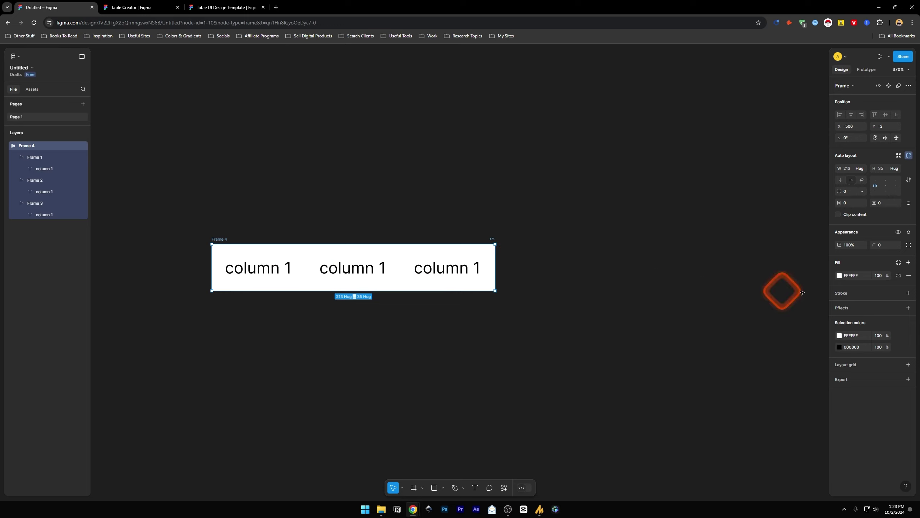
pyautogui.click(909, 294)
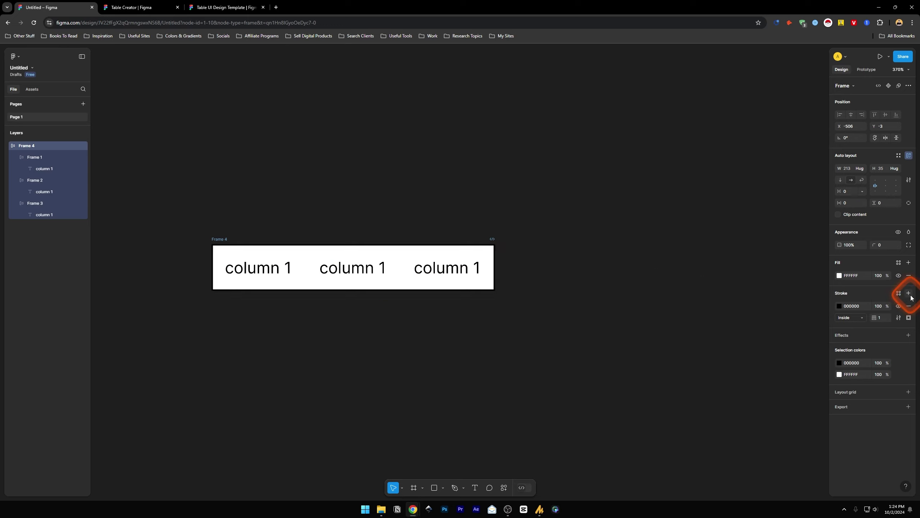
pyautogui.click(840, 306)
pyautogui.moveTo(775, 335); pyautogui.dragTo(828, 318)
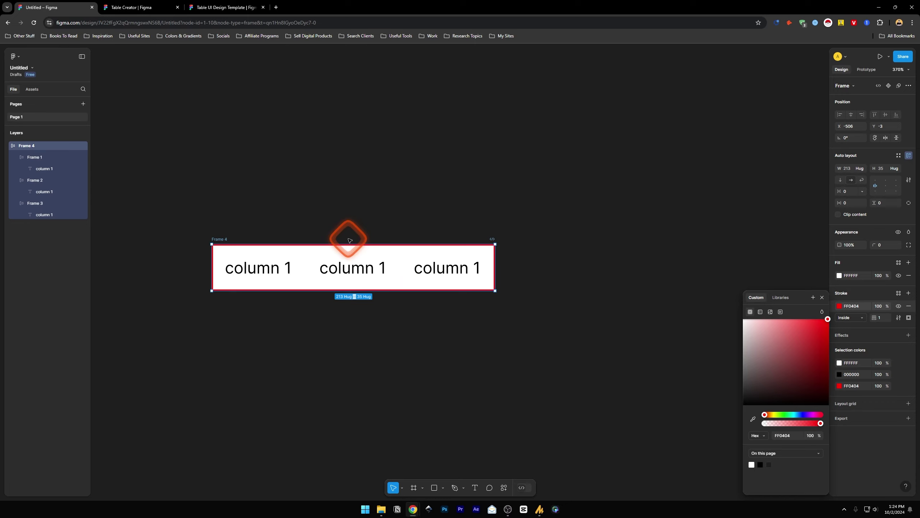
# Step: Set the stroke weight of Frame 4 to 3
pyautogui.click(829, 292)
pyautogui.click(882, 317)
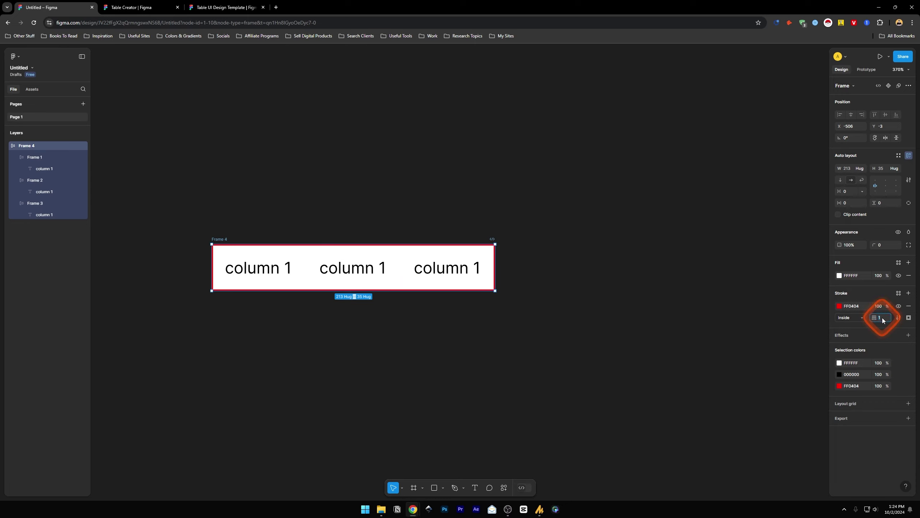
pyautogui.write('3')
pyautogui.press('Return')
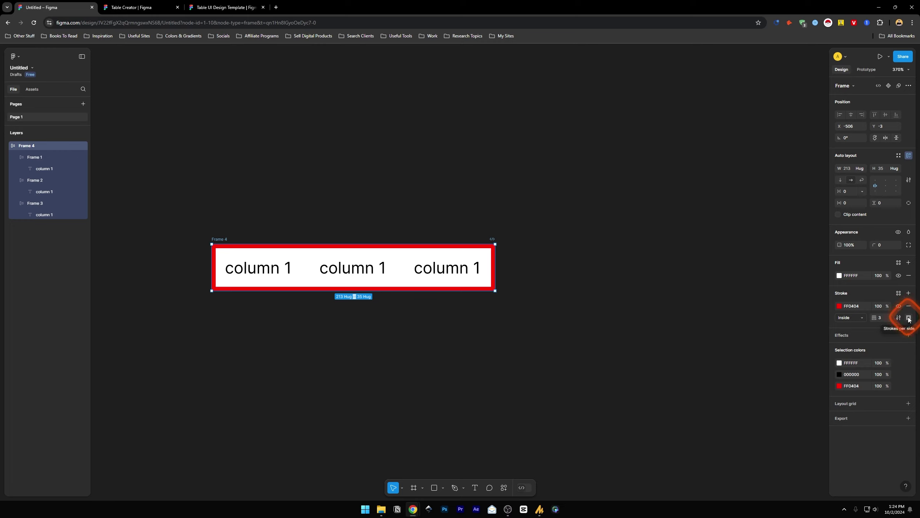
# Step: Limit Frame 4's red stroke to the bottom side only and set its weight to 2
pyautogui.click(909, 317)
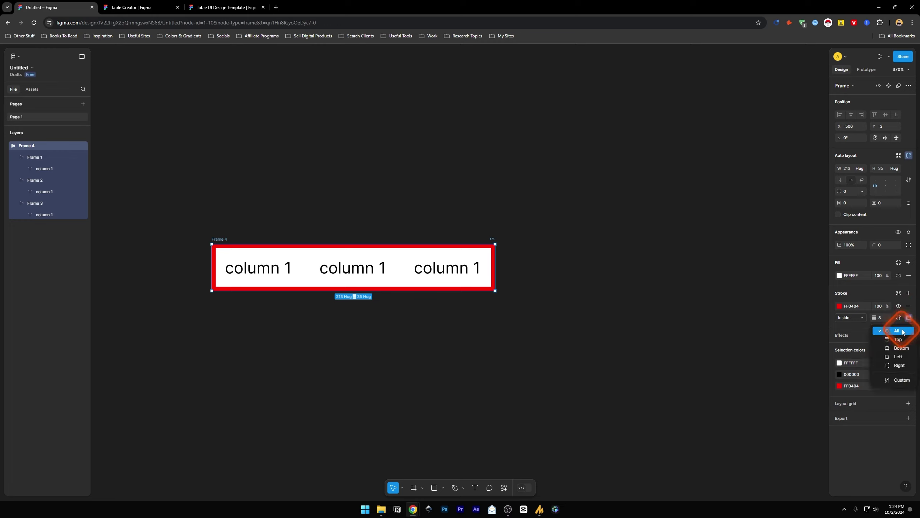
pyautogui.click(900, 348)
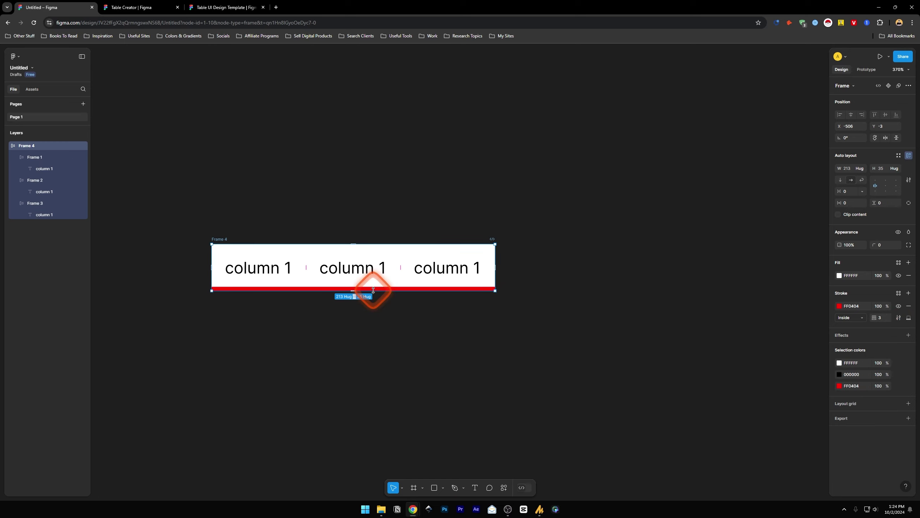
pyautogui.click(880, 318)
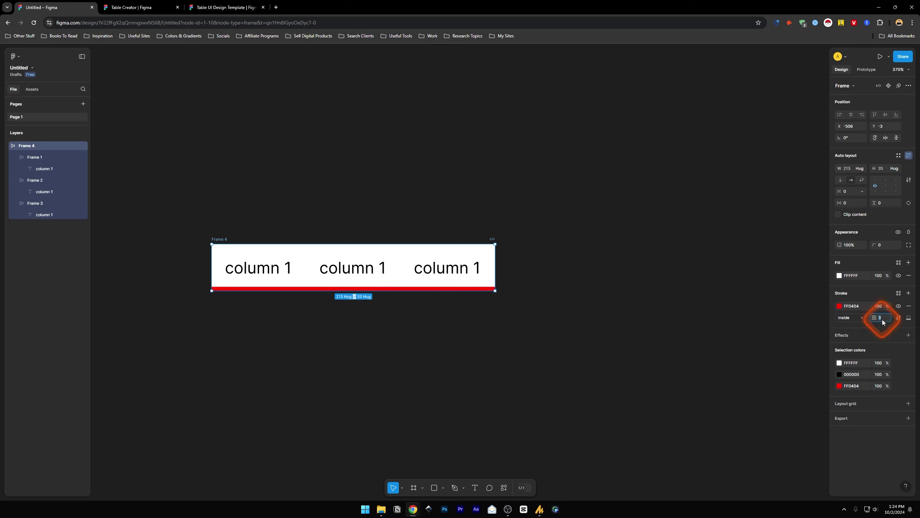
pyautogui.write('2')
pyautogui.press('Return')
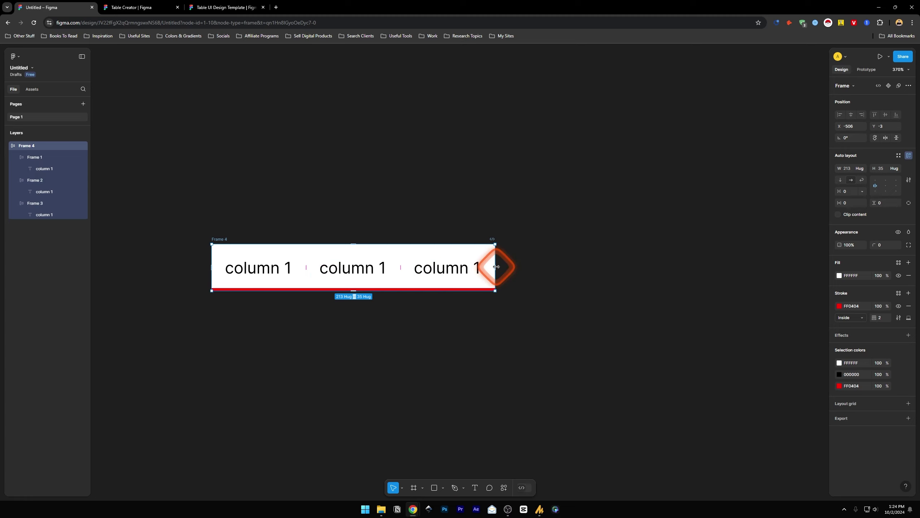
# Step: Try to resize Frame 4 horizontally from its right edge, then undo the resize
pyautogui.click(8, 145)
pyautogui.click(28, 173)
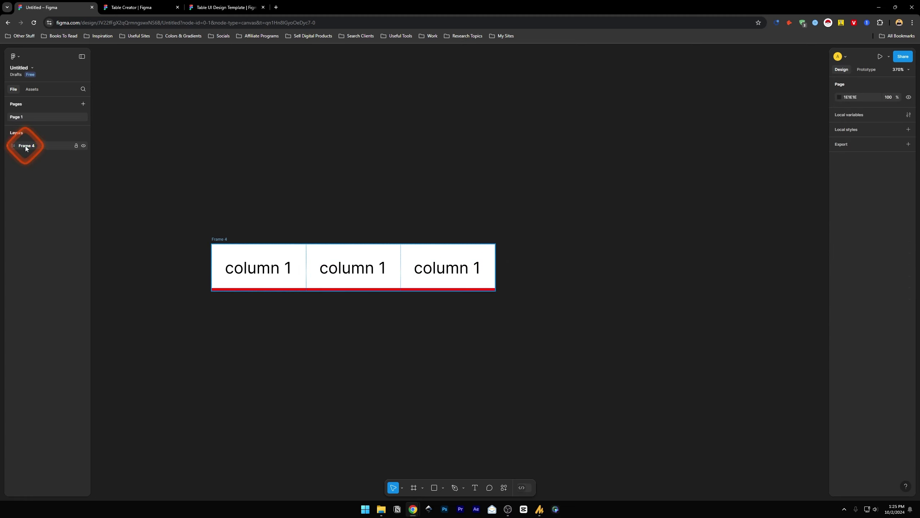
pyautogui.click(26, 146)
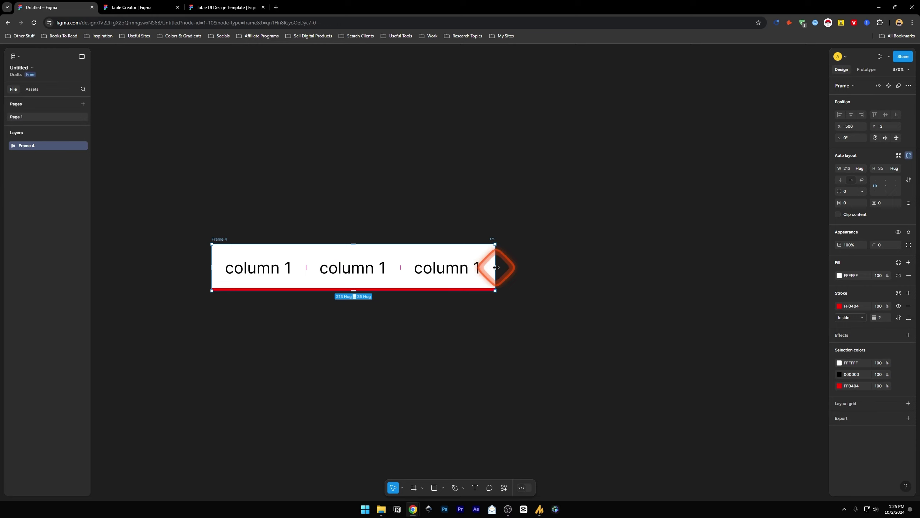
pyautogui.moveTo(497, 267)
pyautogui.mouseDown()
pyautogui.moveTo(693, 263)
pyautogui.moveTo(495, 255)
pyautogui.mouseUp()
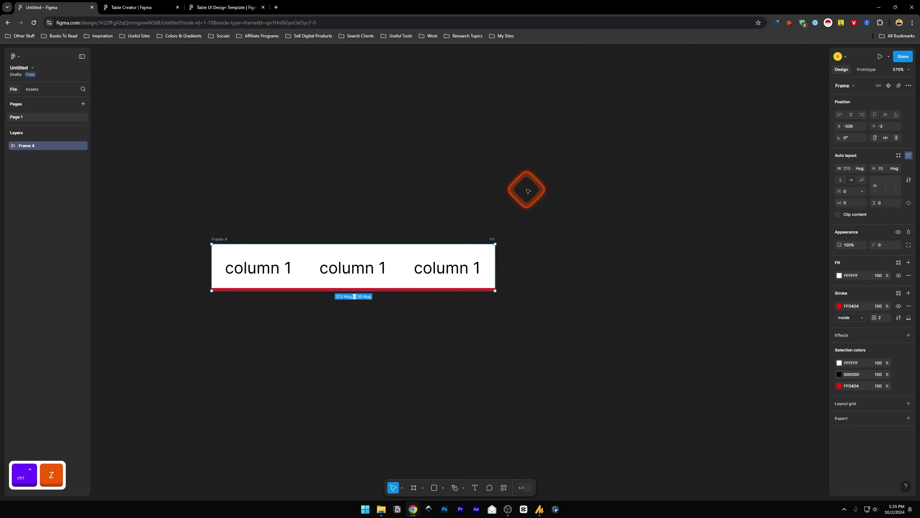
# Step: Set both the width and height of the three cell frames, Frame 1, Frame 2 and Frame 3, to Fill container
pyautogui.click(7, 146)
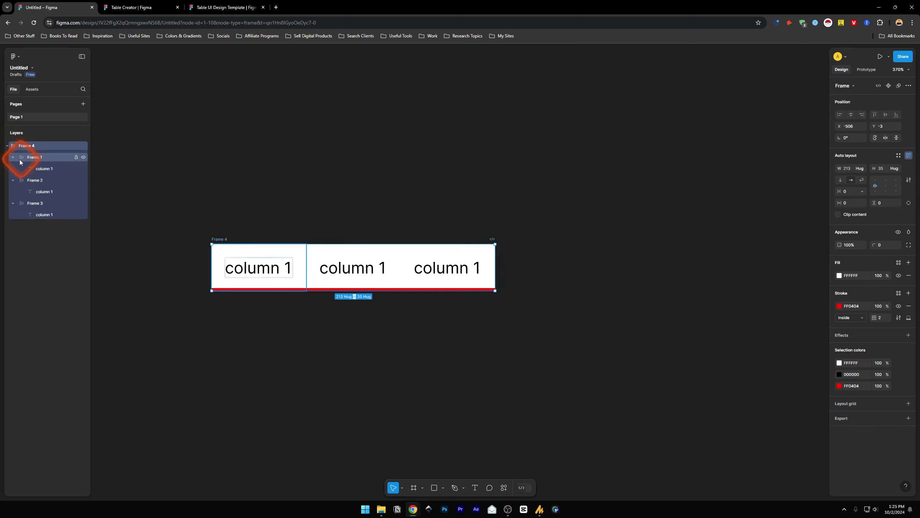
pyautogui.click(36, 180)
pyautogui.keyDown('shift'); pyautogui.click(34, 157); pyautogui.keyUp('shift')
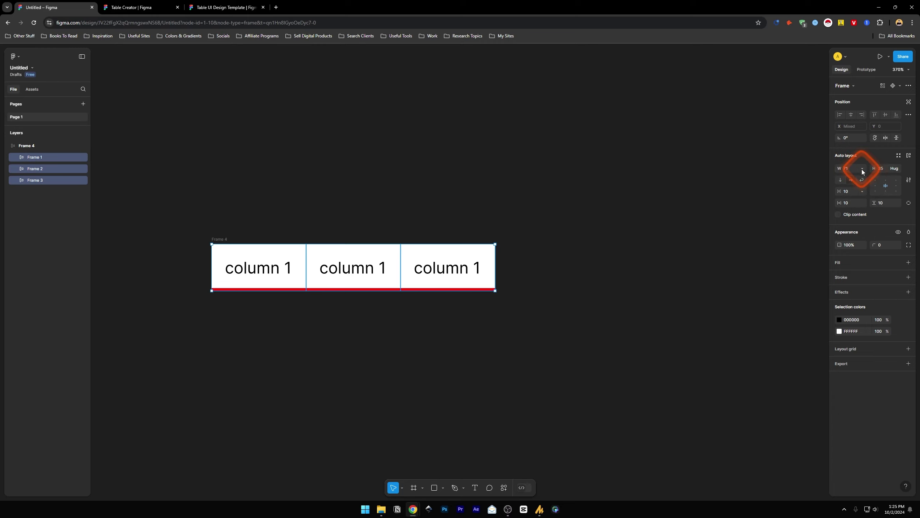
pyautogui.click(862, 169)
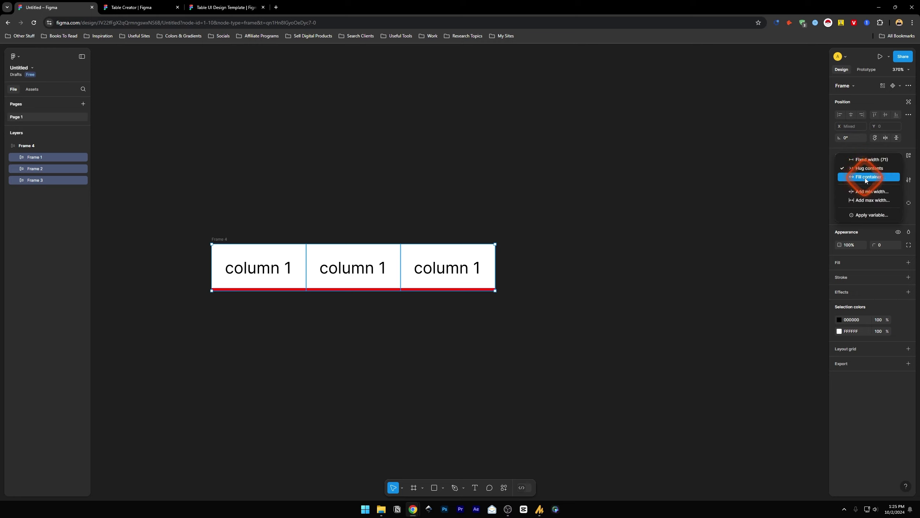
pyautogui.click(865, 177)
pyautogui.click(888, 170)
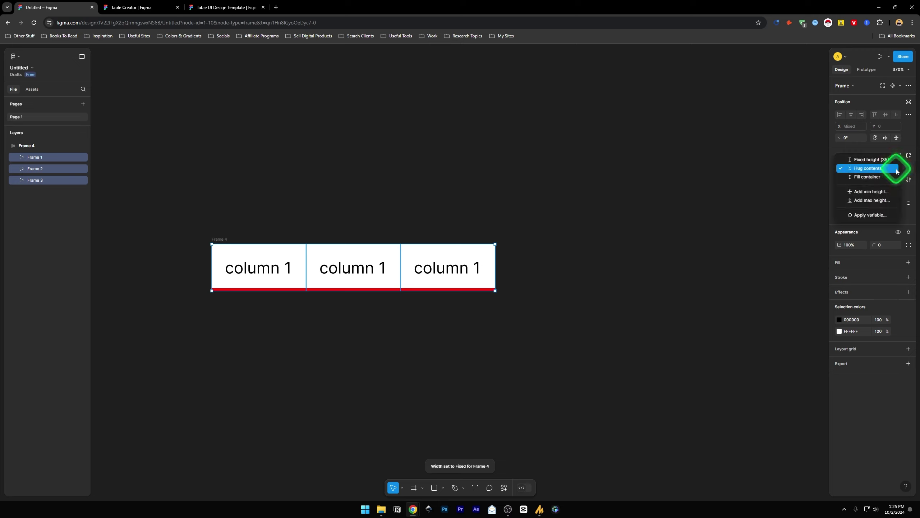
pyautogui.click(872, 178)
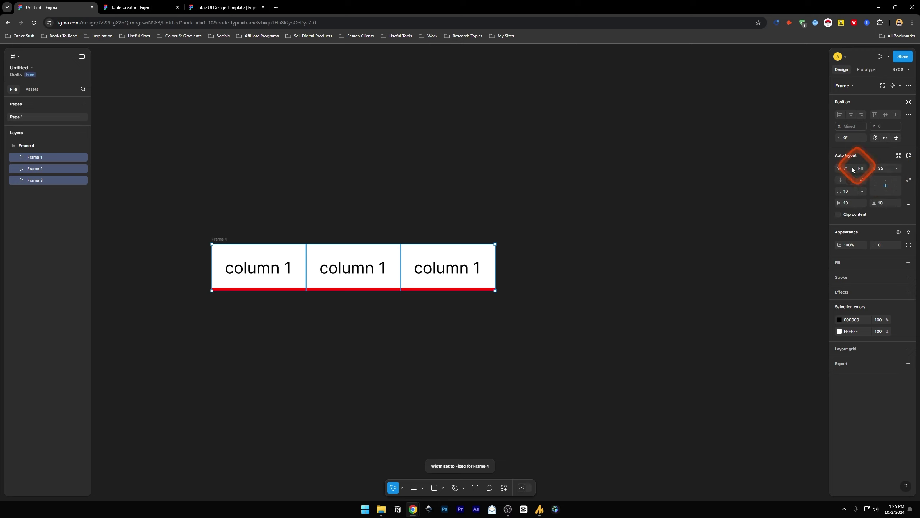
pyautogui.click(886, 170)
pyautogui.click(881, 171)
# Step: Test how the cells stretch by resizing Frame 4 from its right edge and returning it to its original width
pyautogui.click(31, 146)
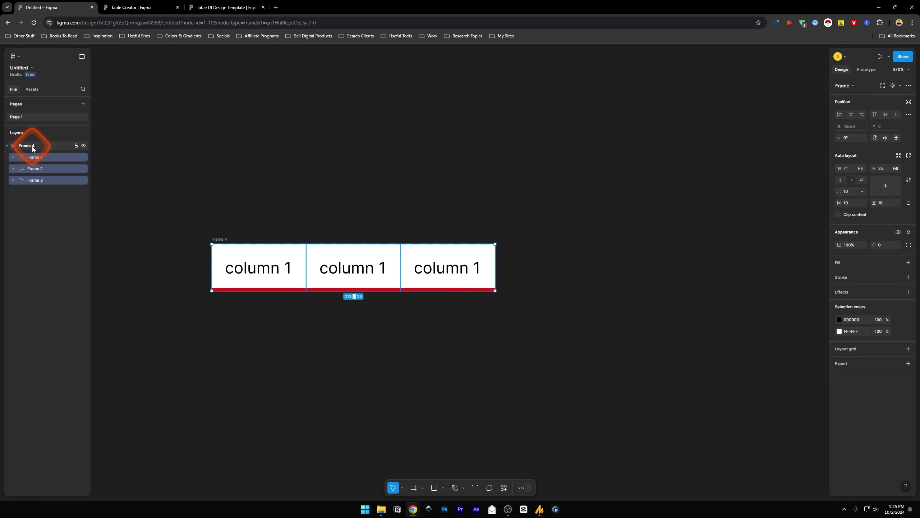
pyautogui.click(7, 145)
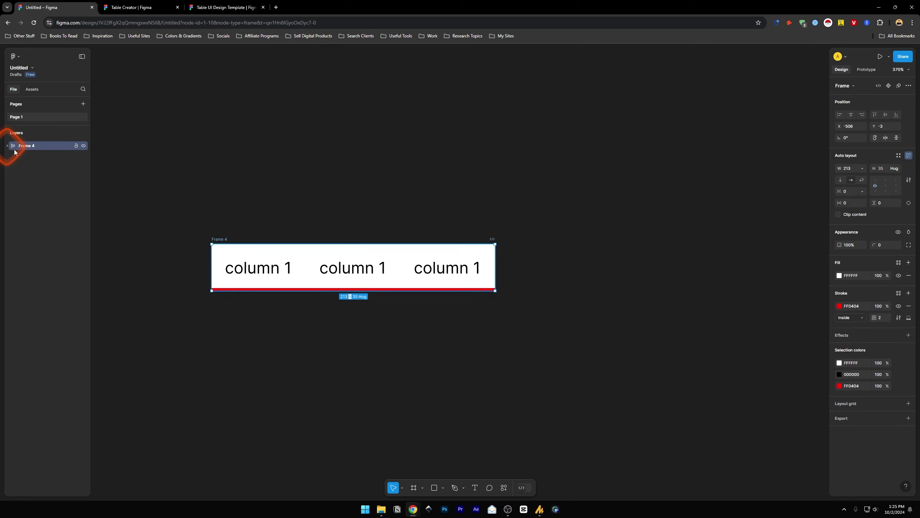
pyautogui.click(496, 267)
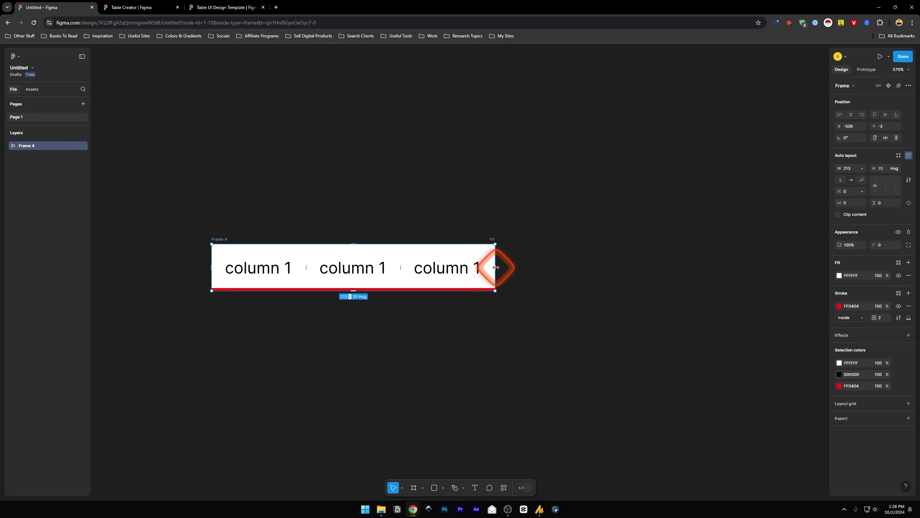
pyautogui.moveTo(496, 267)
pyautogui.mouseDown()
pyautogui.moveTo(676, 267)
pyautogui.moveTo(496, 259)
pyautogui.moveTo(630, 267)
pyautogui.moveTo(495, 270)
pyautogui.mouseUp()
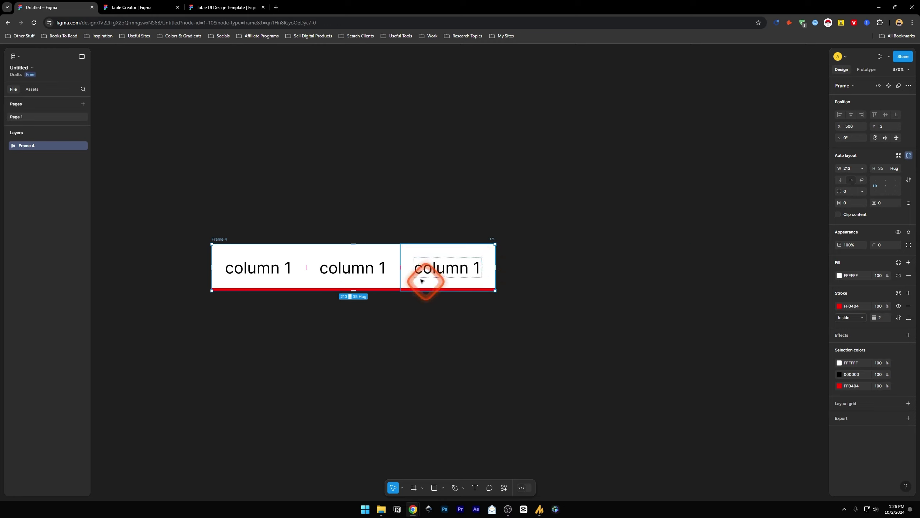
# Step: Rename Frame 4 as "row"
pyautogui.doubleClick(22, 146)
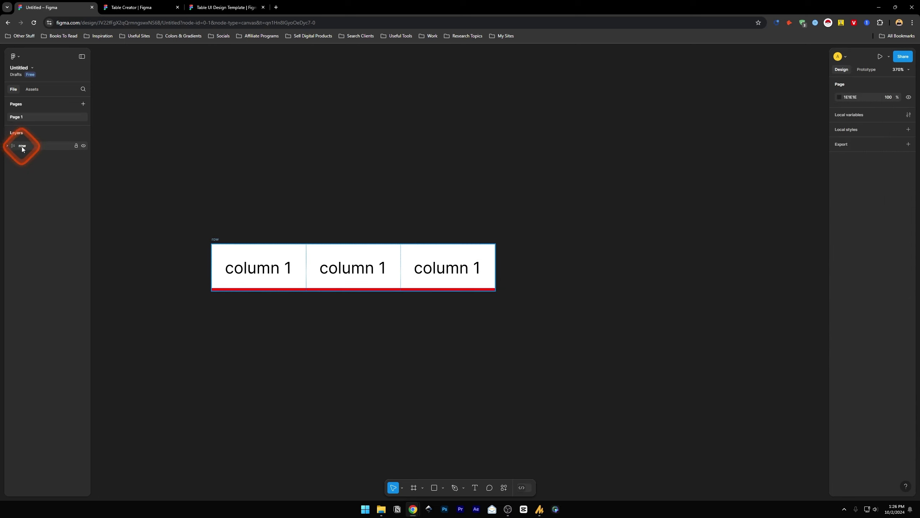
pyautogui.write('row')
pyautogui.click(27, 156)
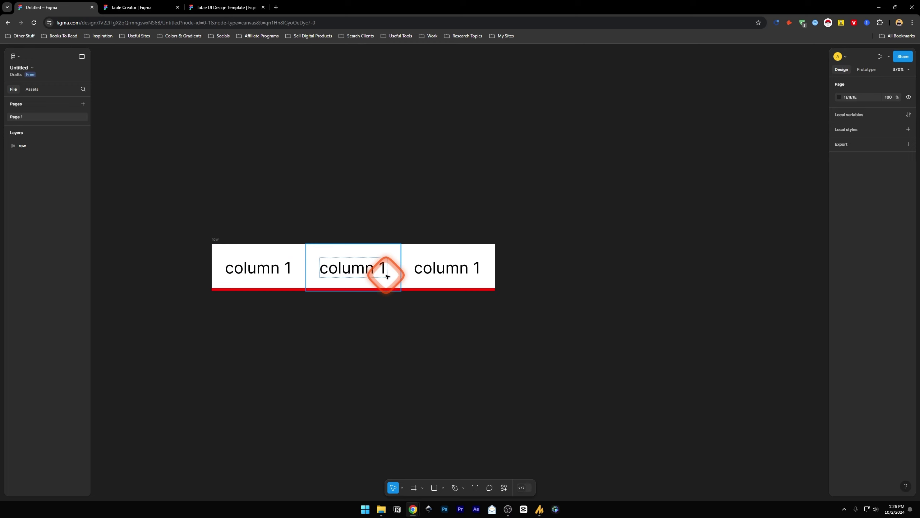
# Step: Copy the row frame and paste one duplicate of it beside the original
pyautogui.moveTo(530, 200); pyautogui.dragTo(137, 330)
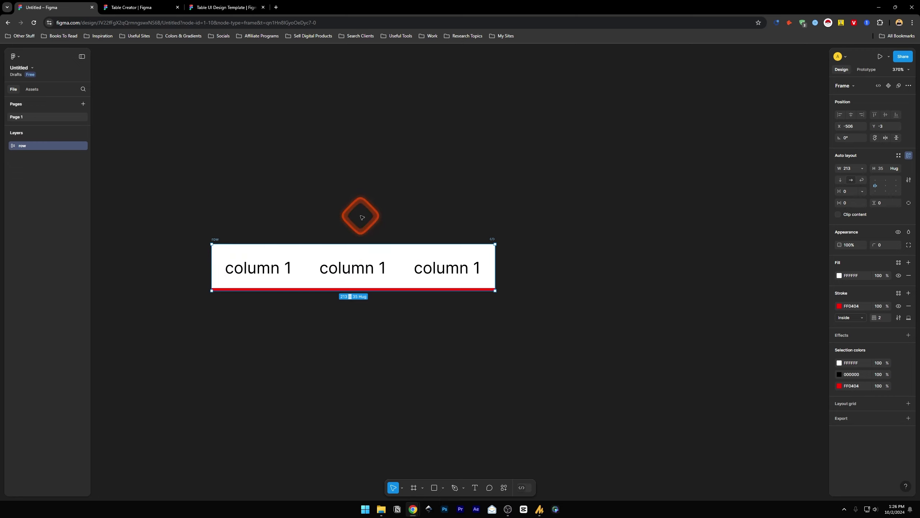
pyautogui.hotkey('ctrl', 'c')
pyautogui.hotkey('ctrl', 'v')
pyautogui.hotkey('ctrl', 'z')
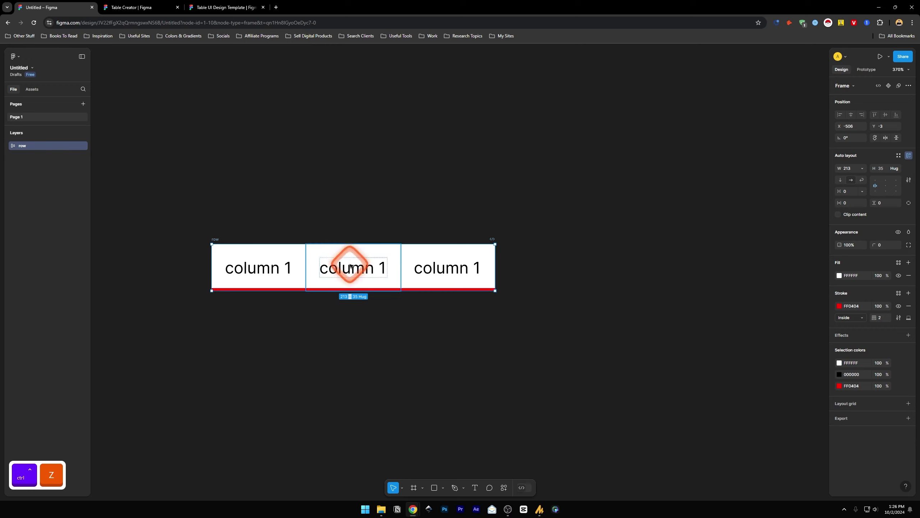
pyautogui.hotkey('ctrl', 'v')
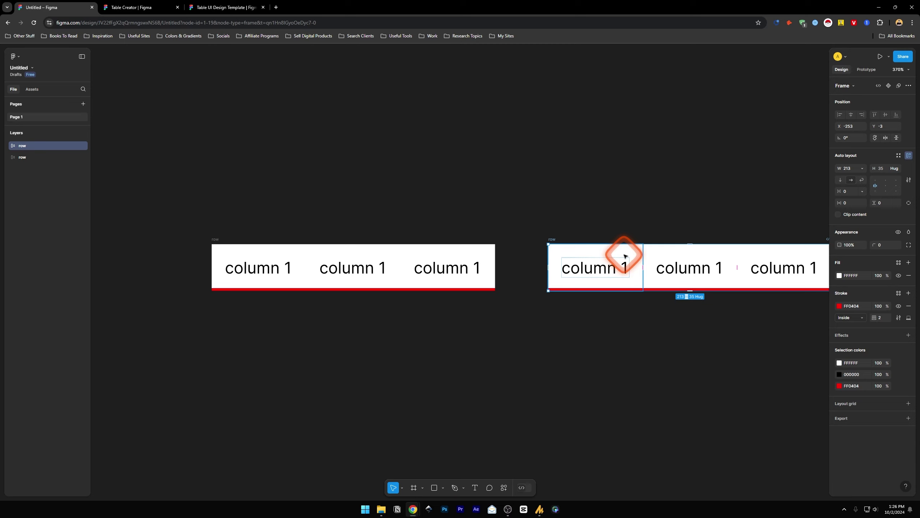
# Step: Move the pasted row below the original with a gap of 8, and duplicate it as a third row underneath
pyautogui.keyDown('ctrl'); pyautogui.scroll(-1, 535, 319); pyautogui.keyUp('ctrl')
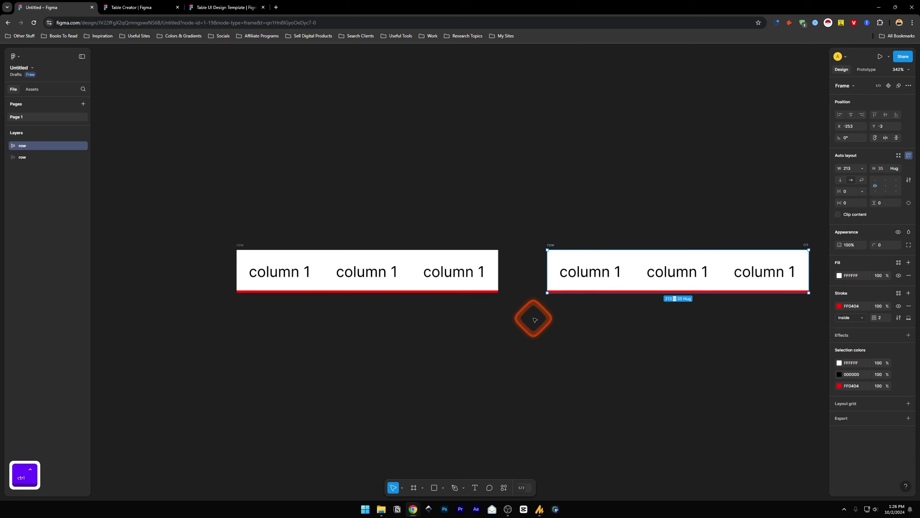
pyautogui.moveTo(595, 260); pyautogui.dragTo(284, 312)
pyautogui.hotkey('ctrl', 'd')
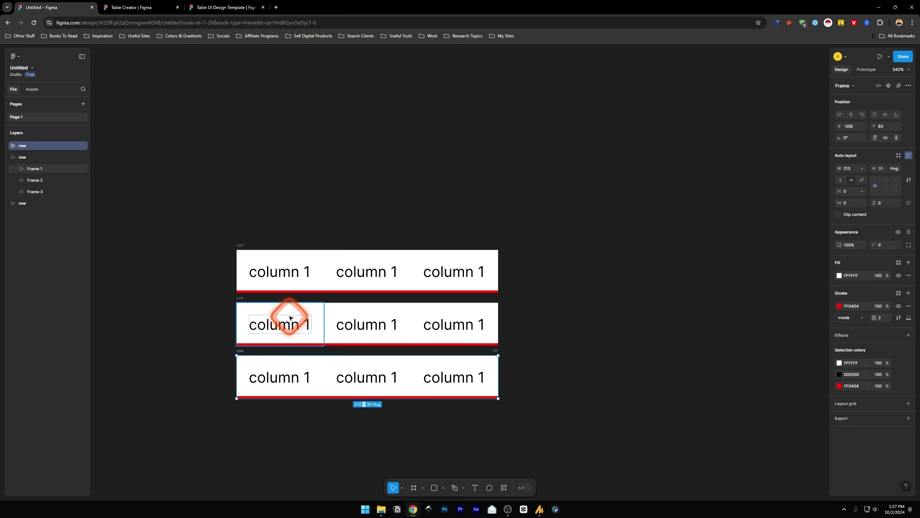
# Step: Wrap all three row frames together in a new auto layout frame
pyautogui.moveTo(578, 205); pyautogui.dragTo(197, 444)
pyautogui.rightClick(321, 326)
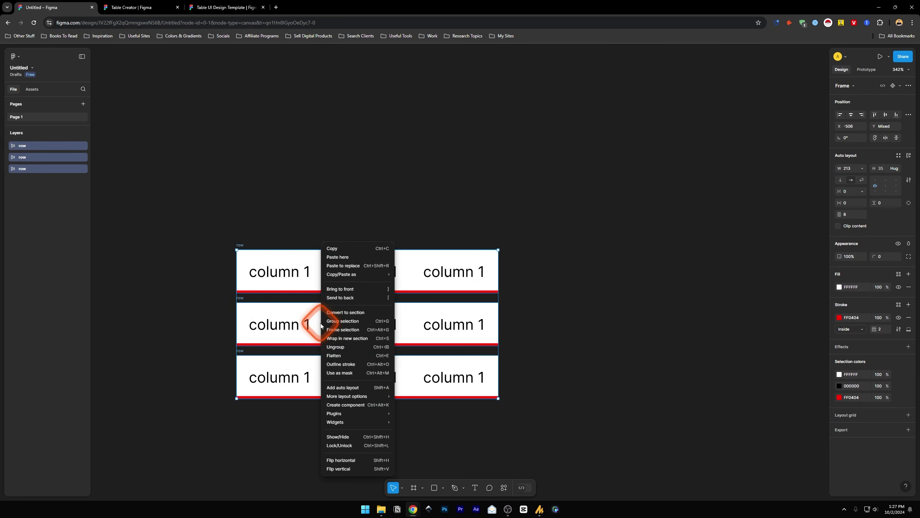
pyautogui.click(356, 390)
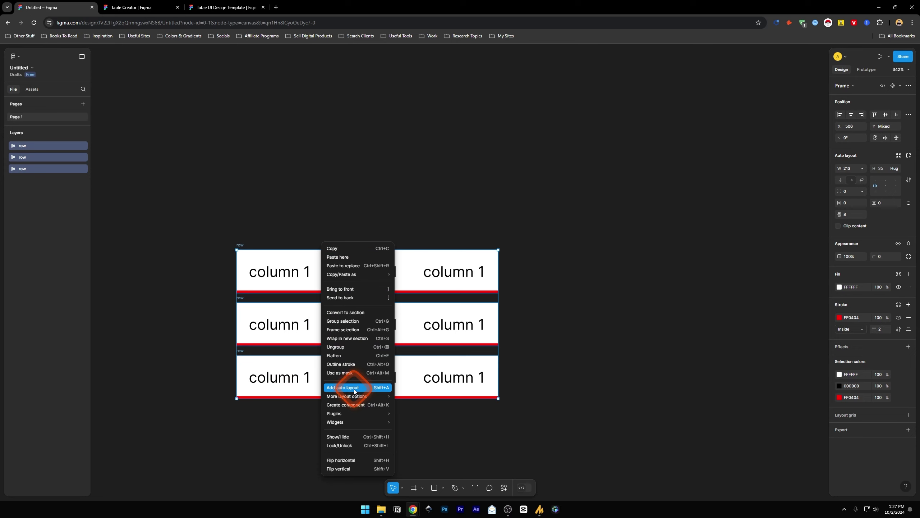
# Step: Set the vertical gap between the rows of the new outer frame, Frame 4, to 0
pyautogui.click(30, 148)
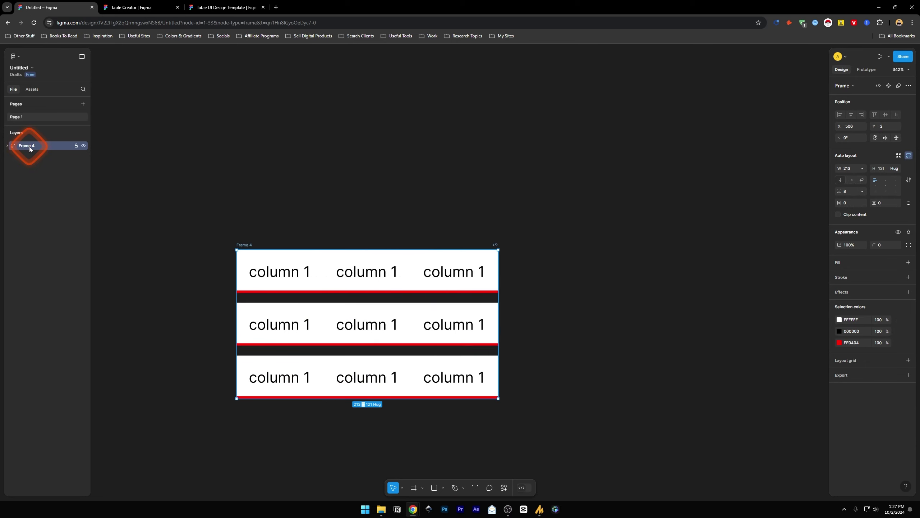
pyautogui.click(7, 146)
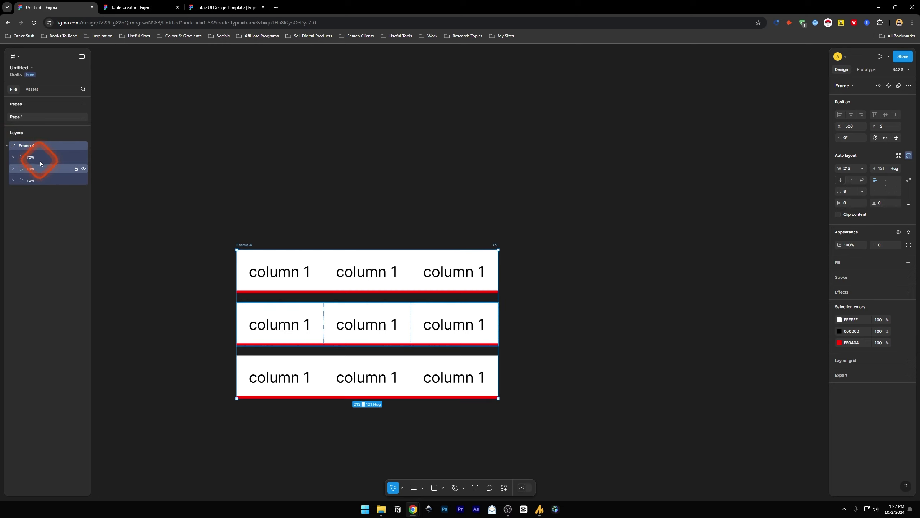
pyautogui.click(7, 146)
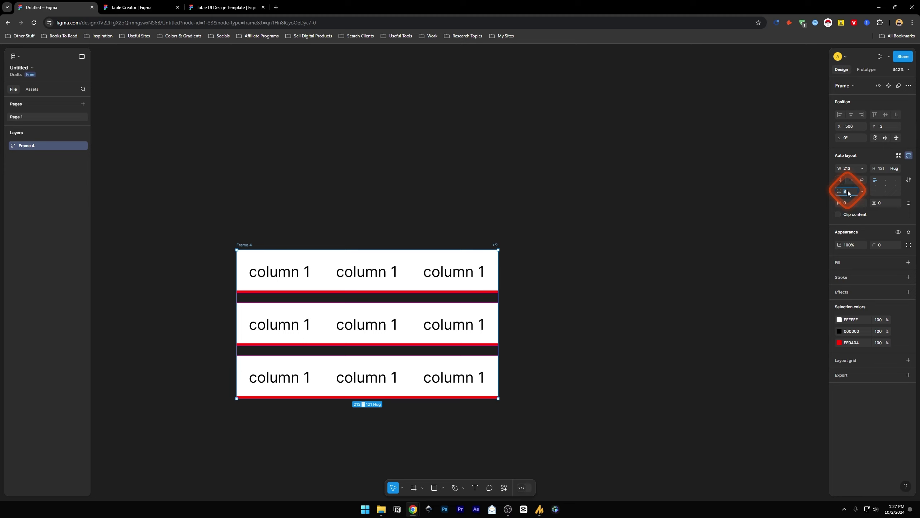
pyautogui.write('0')
pyautogui.press('Return')
pyautogui.click(193, 205)
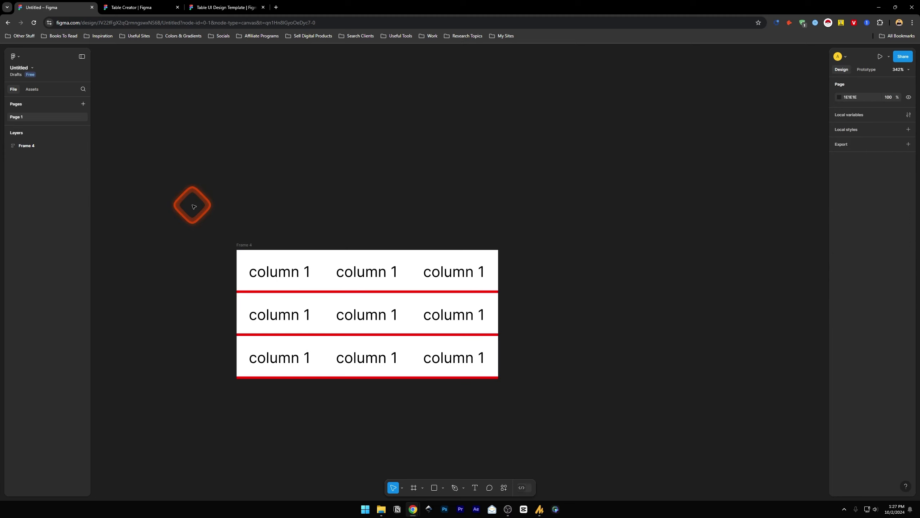
# Step: Rename the outer frame holding the three rows as "table"
pyautogui.doubleClick(28, 146)
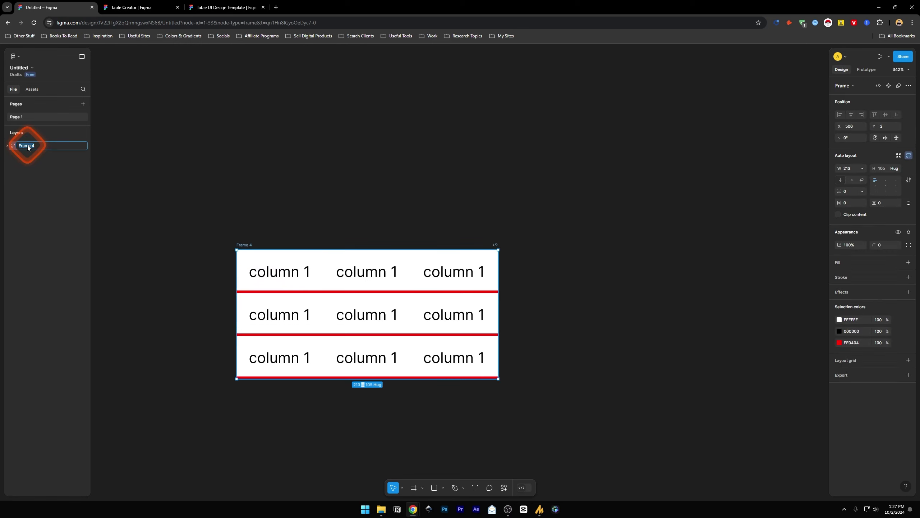
pyautogui.write('table')
pyautogui.press('Return')
pyautogui.press('Escape')
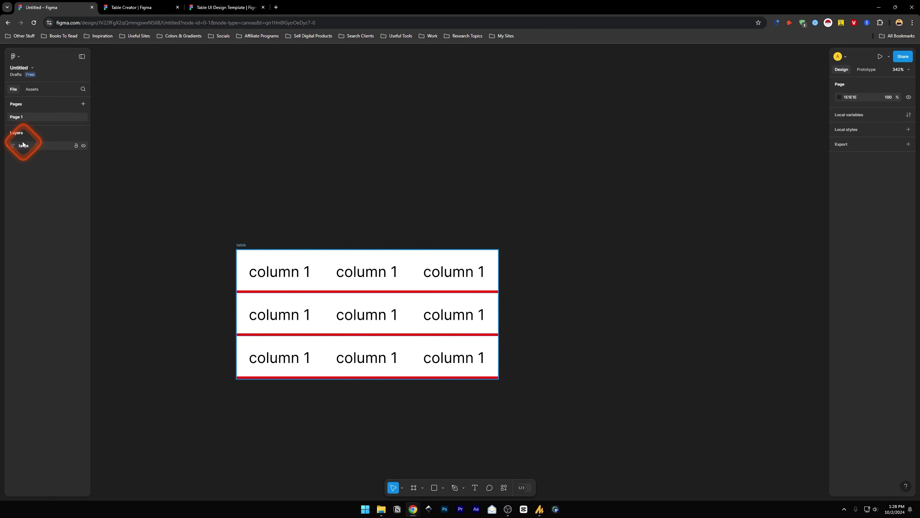
# Step: Widen the whole table frame to 234 so its columns stretch with it
pyautogui.click(288, 266)
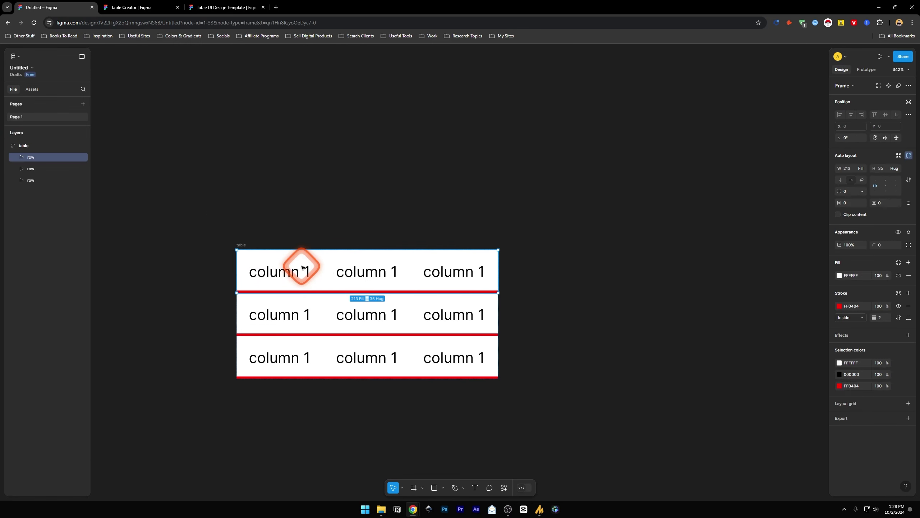
pyautogui.click(7, 146)
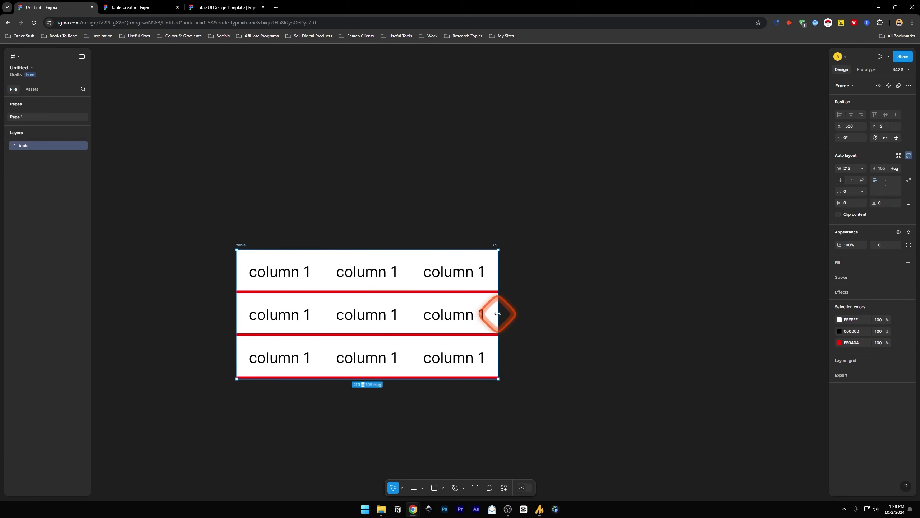
pyautogui.moveTo(500, 312); pyautogui.dragTo(524, 312)
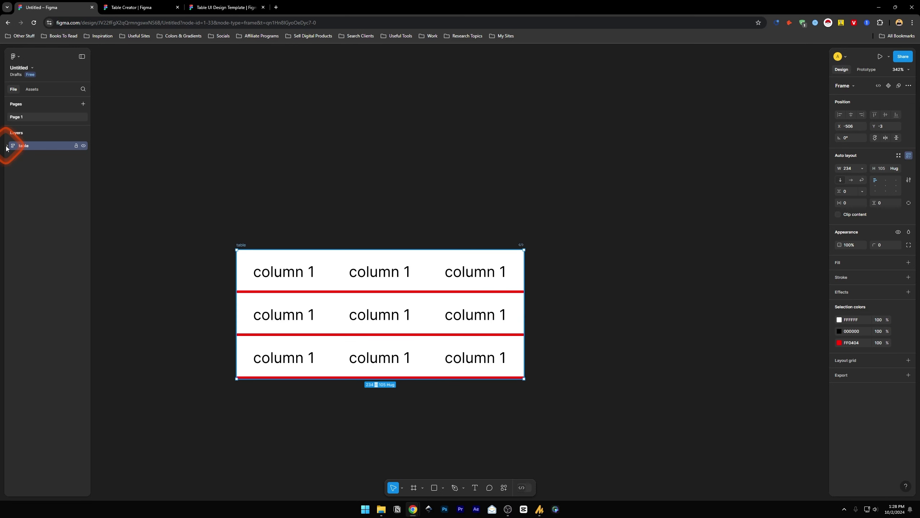
# Step: Duplicate a row, take the copy out of the table frame, and place it just above the table
pyautogui.click(7, 146)
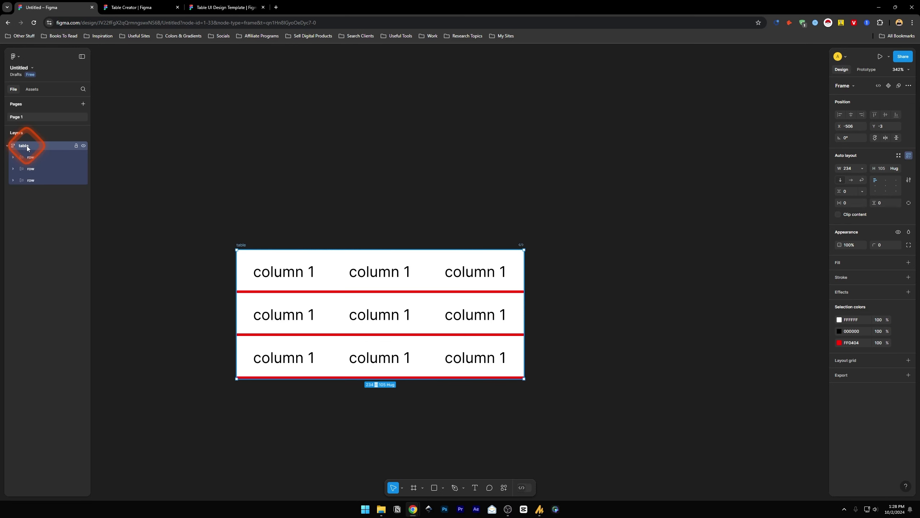
pyautogui.click(36, 157)
pyautogui.hotkey('ctrl', 'd')
pyautogui.moveTo(33, 169); pyautogui.dragTo(30, 142)
pyautogui.moveTo(302, 313); pyautogui.dragTo(302, 216)
pyautogui.click(567, 181)
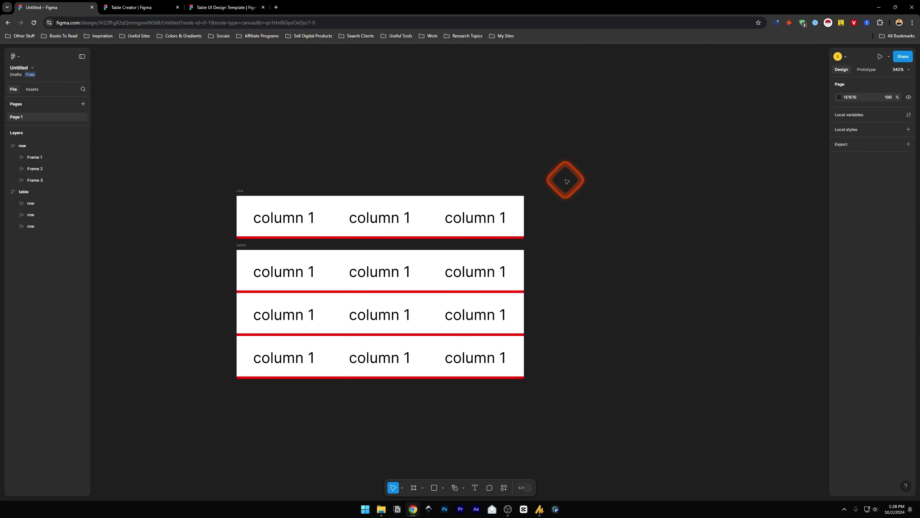
# Step: Rename the separate row above the table as "header"
pyautogui.doubleClick(21, 145)
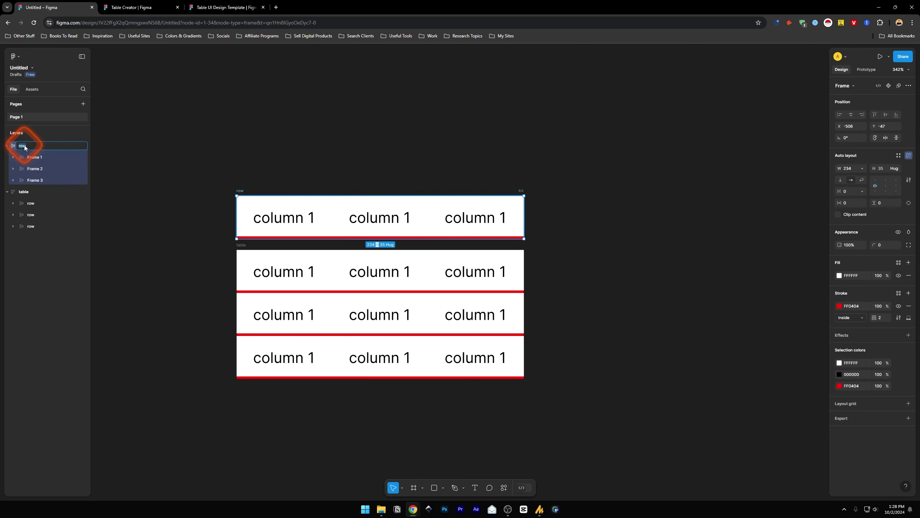
pyautogui.write('header')
pyautogui.press('Return')
# Step: Change the three header cell texts to "a1", "a2" and "a3" in order
pyautogui.click(294, 270)
pyautogui.doubleClick(286, 218)
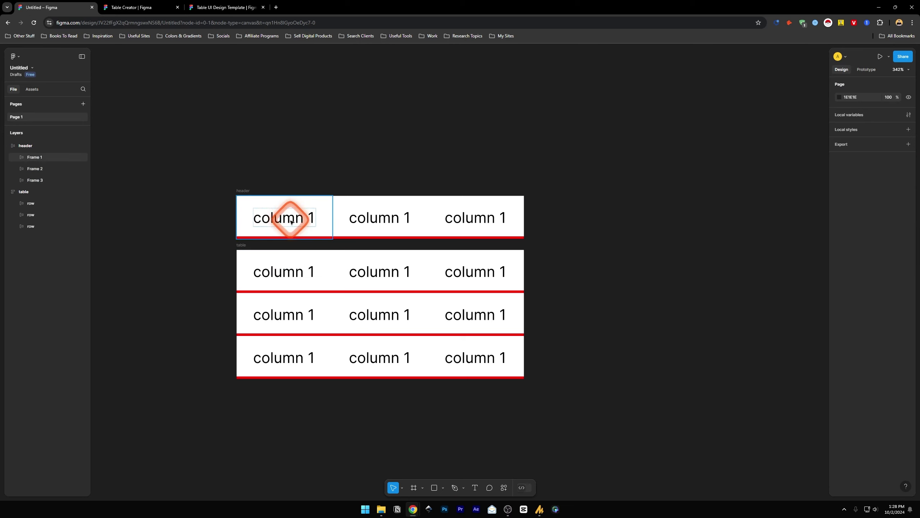
pyautogui.doubleClick(285, 218)
pyautogui.write('a1')
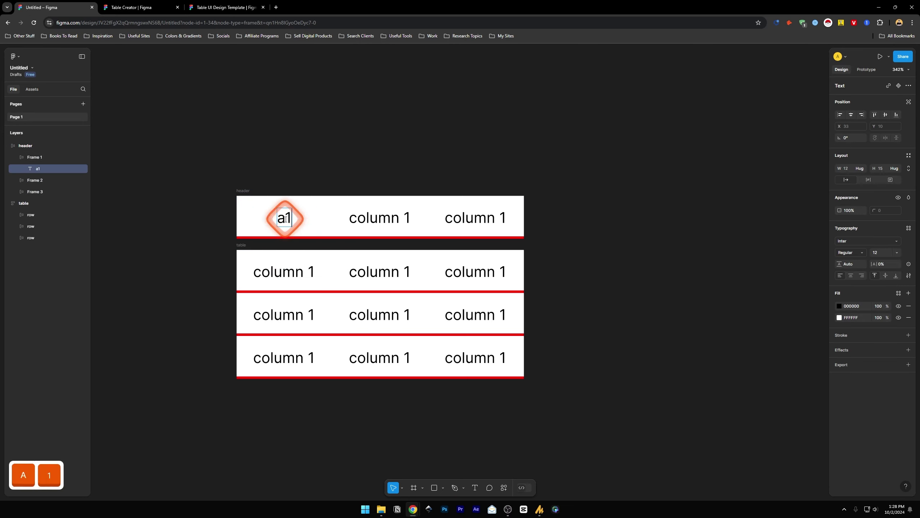
pyautogui.doubleClick(378, 218)
pyautogui.write('a2')
pyautogui.doubleClick(482, 216)
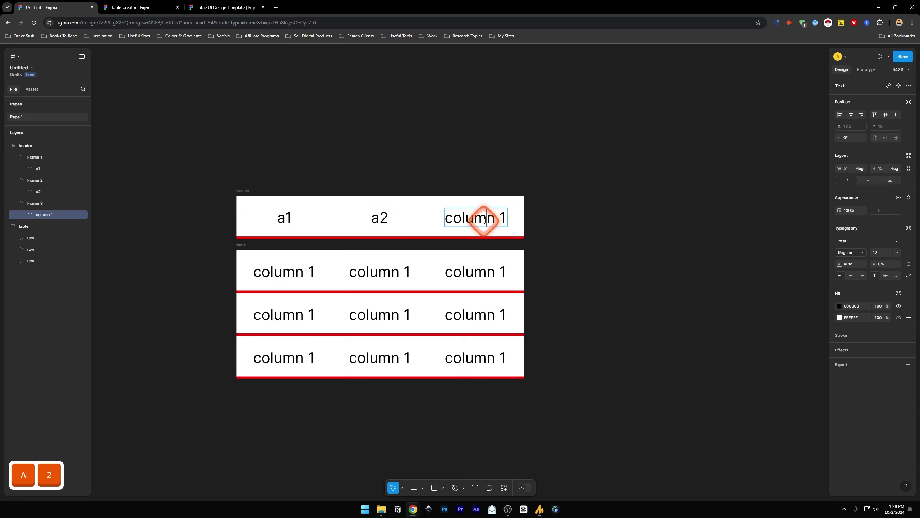
pyautogui.write('a3')
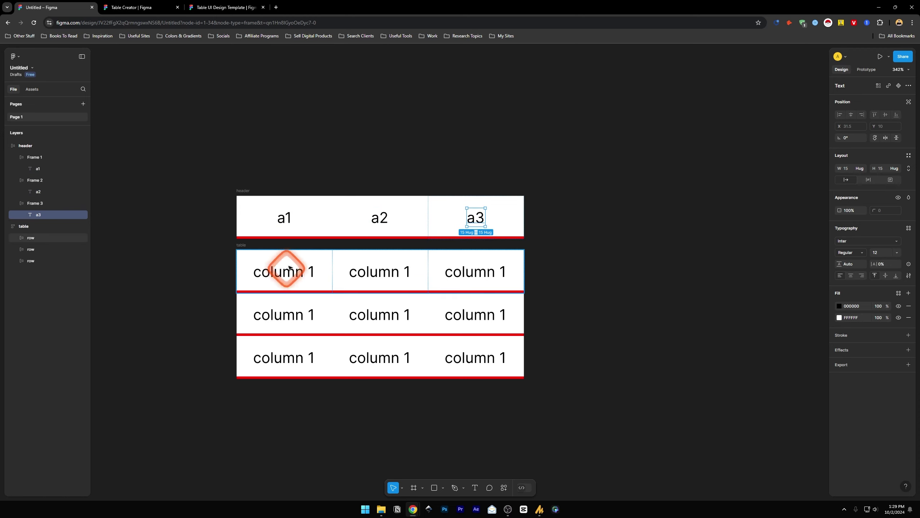
pyautogui.click(282, 142)
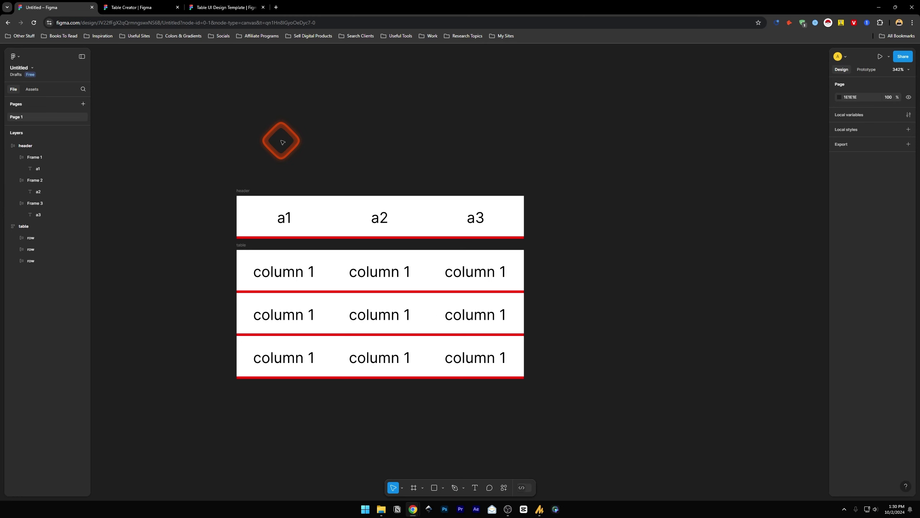
# Step: Open the Table Creator plugin from its community page in the most recent Untitled file and read through its description
pyautogui.click(112, 3)
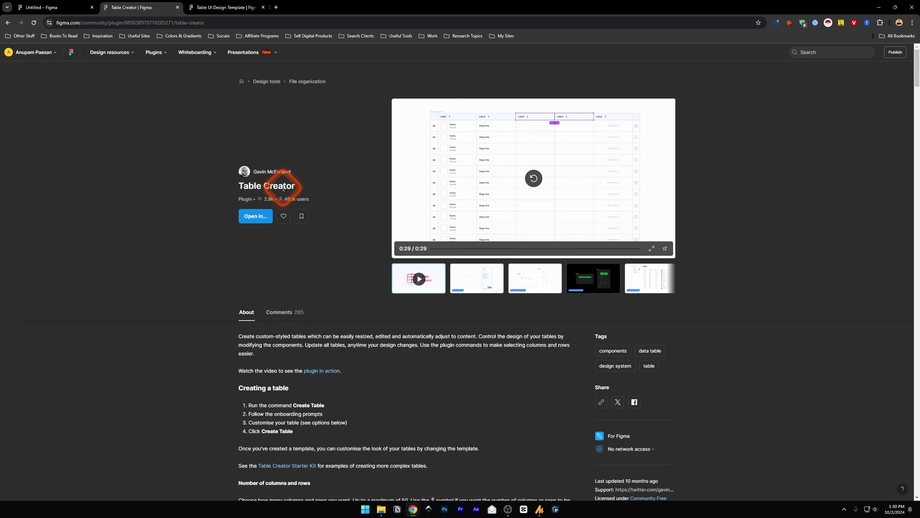
pyautogui.click(256, 216)
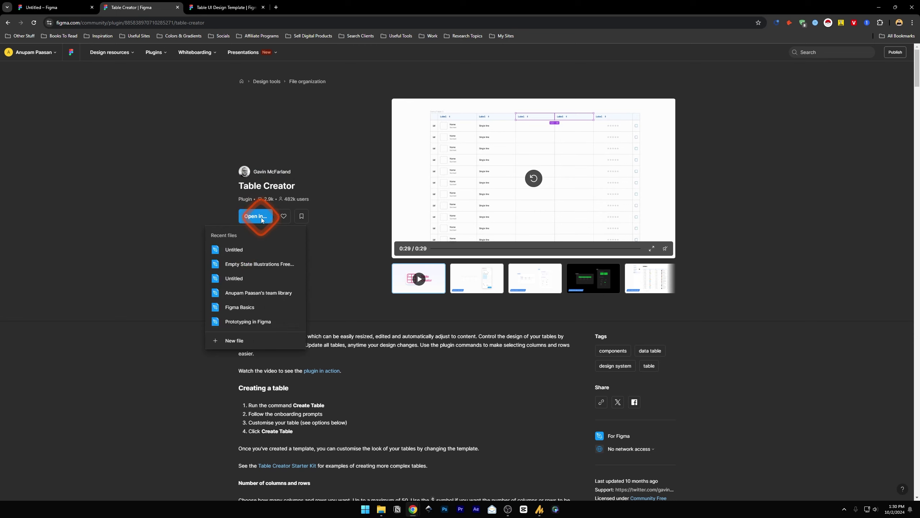
pyautogui.click(234, 250)
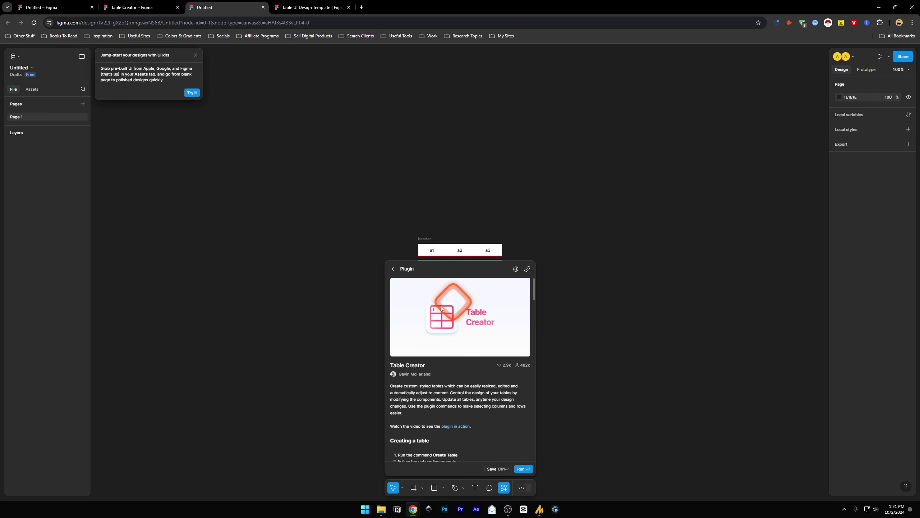
pyautogui.scroll(-3, 410, 329)
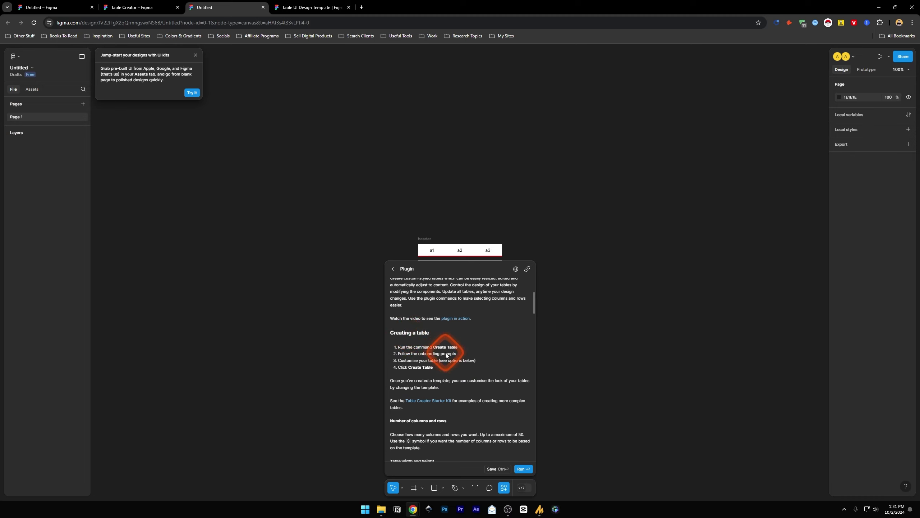
pyautogui.scroll(-3, 437, 362)
pyautogui.scroll(6, 471, 384)
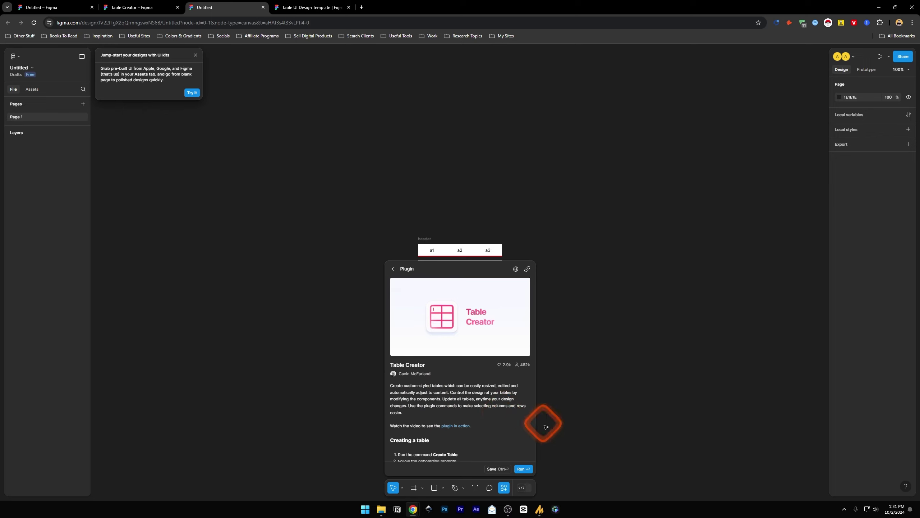
# Step: Run the plugin's Create Table command, complete its template setup, and create a table of 4 columns and 4 rows with the header included
pyautogui.click(526, 469)
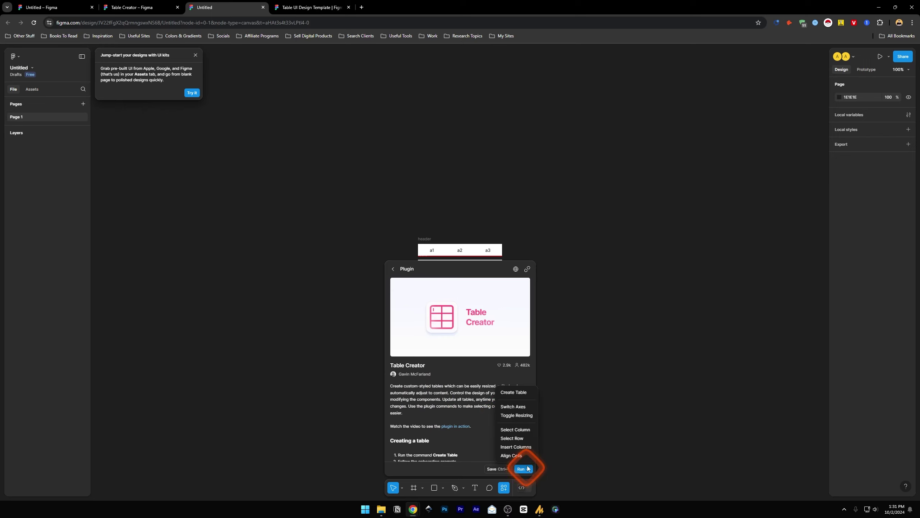
pyautogui.click(523, 391)
pyautogui.click(480, 361)
pyautogui.click(479, 361)
pyautogui.click(478, 361)
pyautogui.click(478, 346)
pyautogui.click(437, 223)
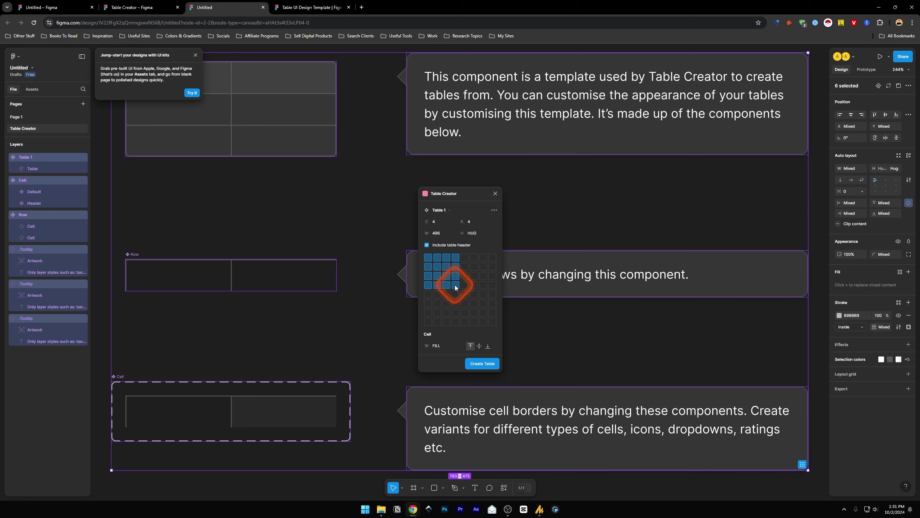
pyautogui.click(482, 363)
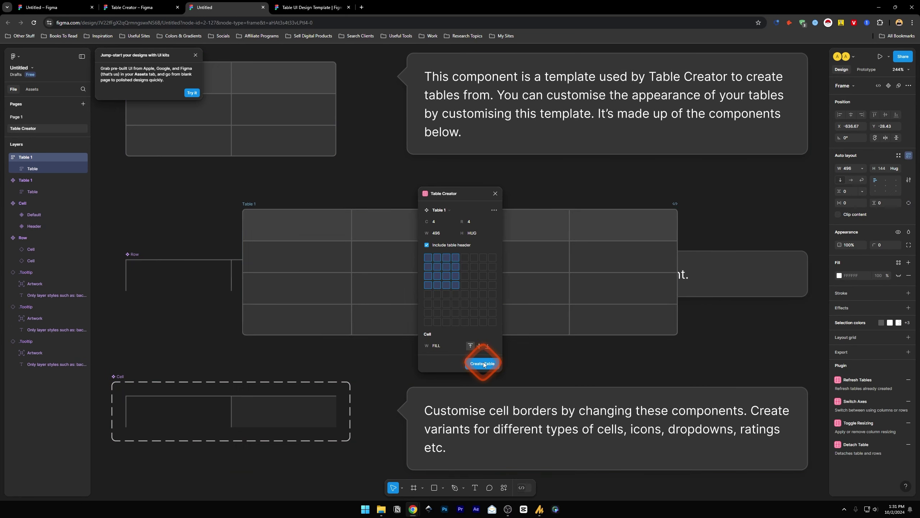
# Step: Move the generated table into the empty canvas space left of the template components, and dismiss the UI kits tip
pyautogui.scroll(5, 464, 293)
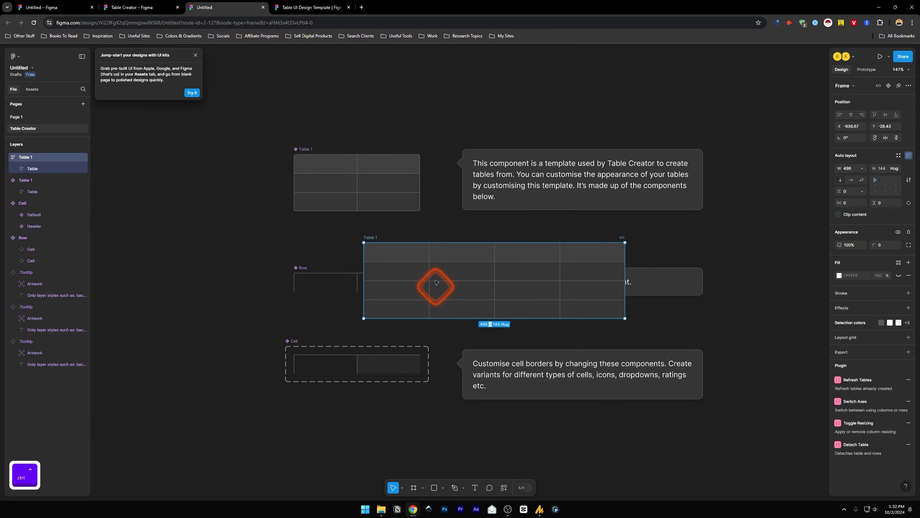
pyautogui.moveTo(474, 258); pyautogui.dragTo(126, 226)
pyautogui.scroll(-3, 220, 250)
pyautogui.scroll(5, 102, 277)
pyautogui.moveTo(301, 398); pyautogui.dragTo(324, 400)
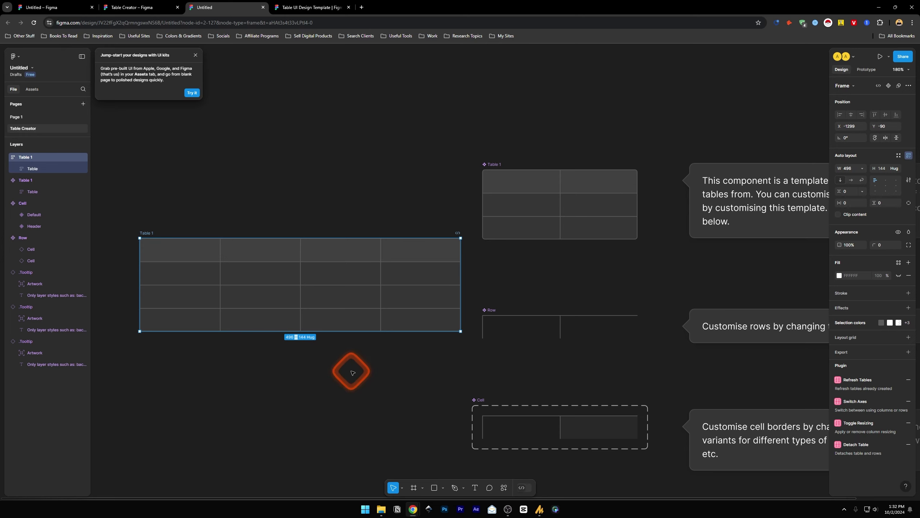
pyautogui.moveTo(352, 372); pyautogui.dragTo(544, 362)
pyautogui.hotkey('ctrl', 'z')
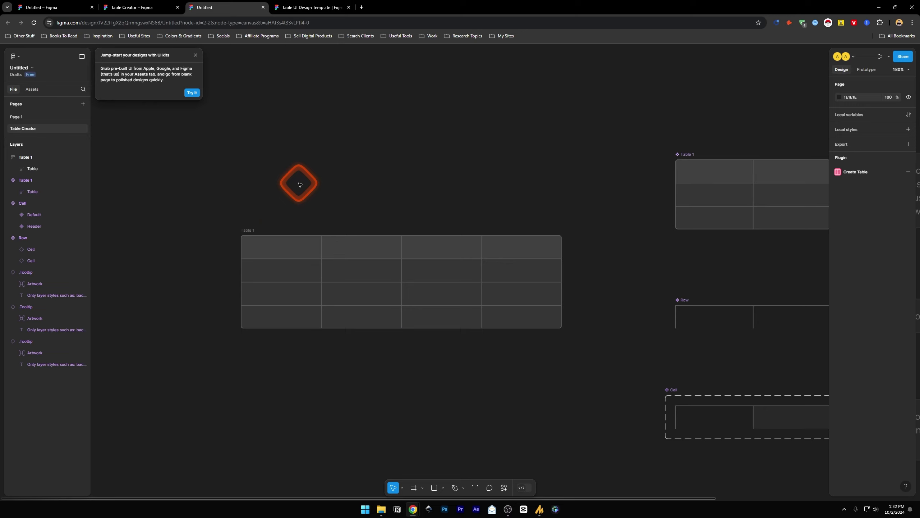
pyautogui.click(196, 54)
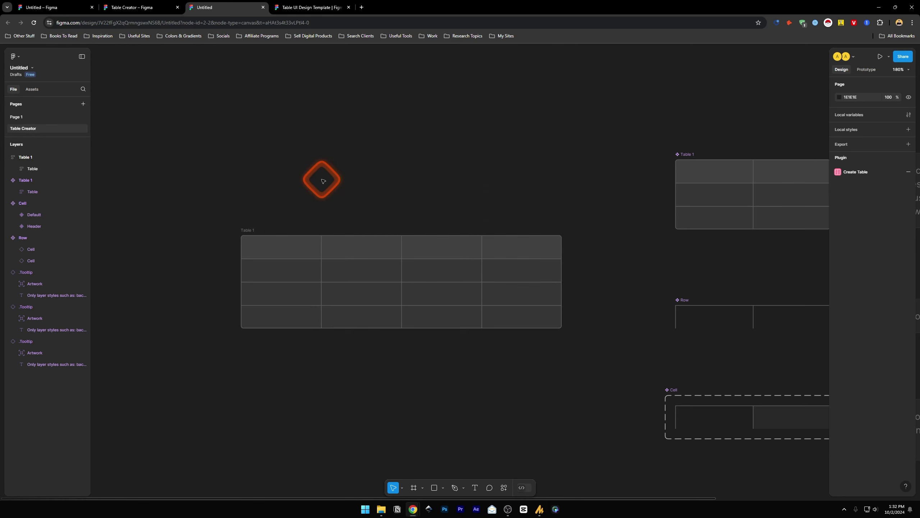
# Step: Open the community file Table UI Design Template in Figma and show its Table page
pyautogui.hotkey('ctrl', 'Tab')
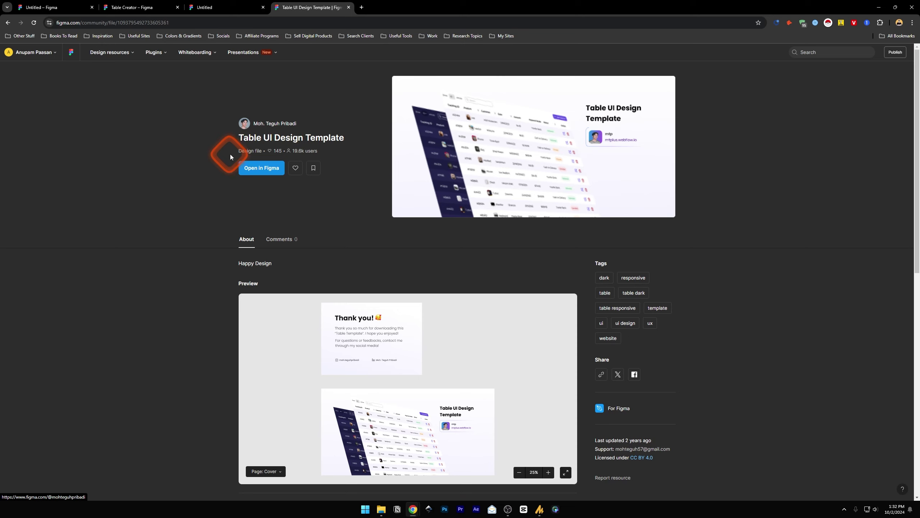
pyautogui.click(254, 170)
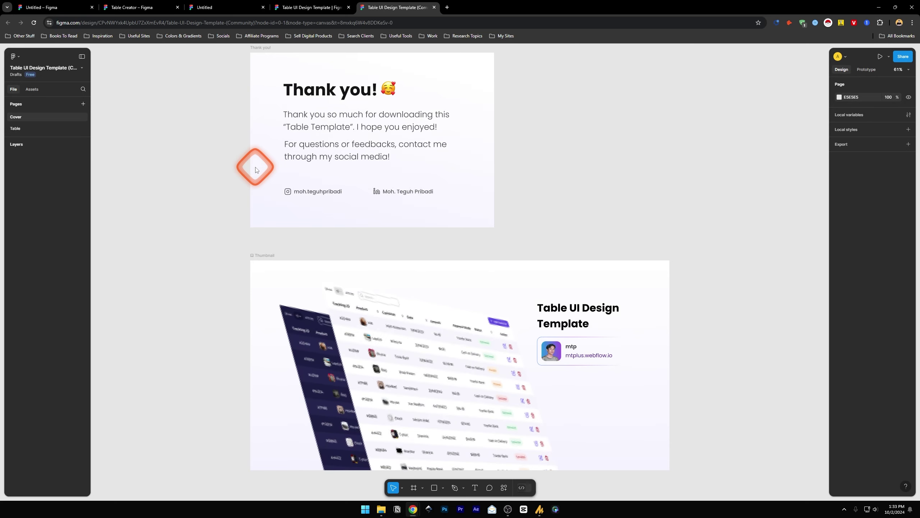
pyautogui.scroll(-1, 248, 230)
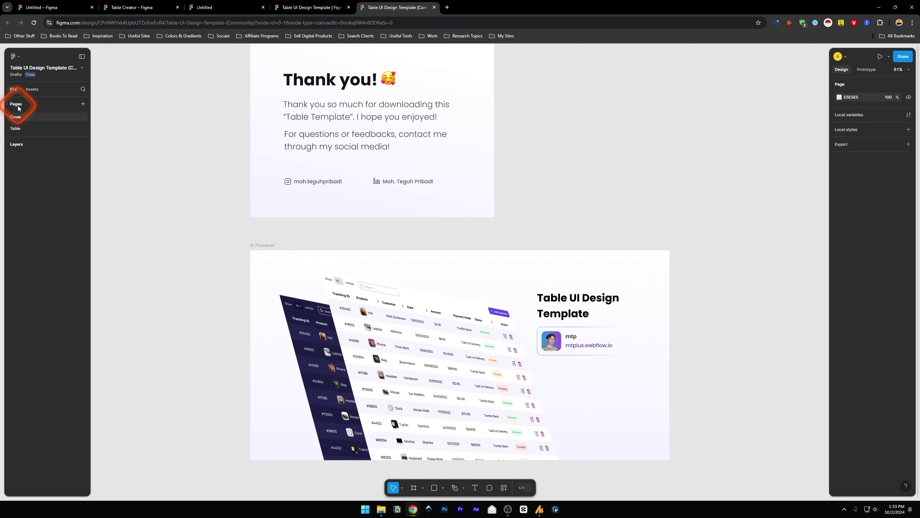
pyautogui.click(16, 128)
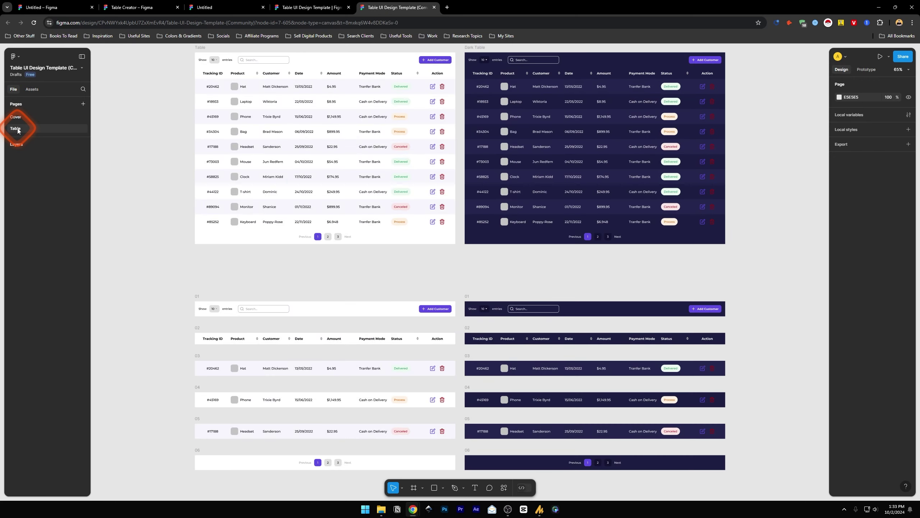
# Step: Examine the light table in the template, including its rows and how the Amount cells are nested in frames
pyautogui.scroll(5, 287, 92)
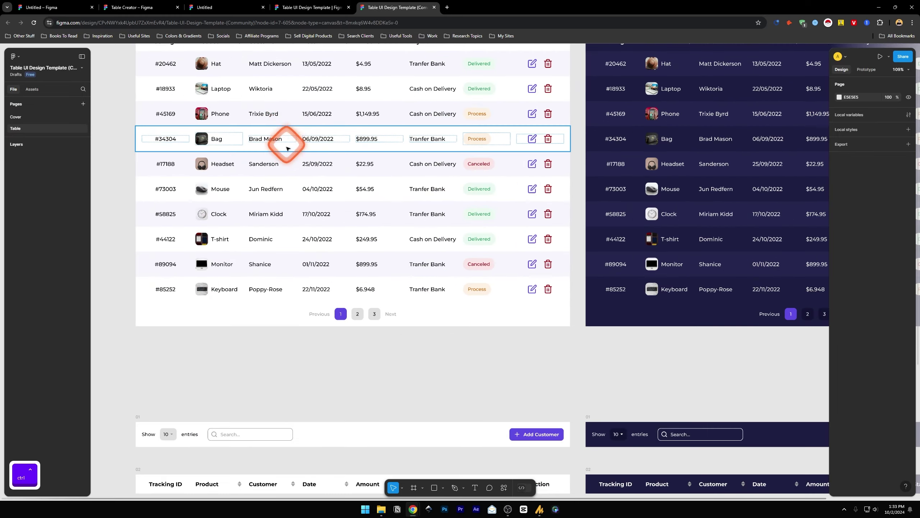
pyautogui.scroll(3, 347, 220)
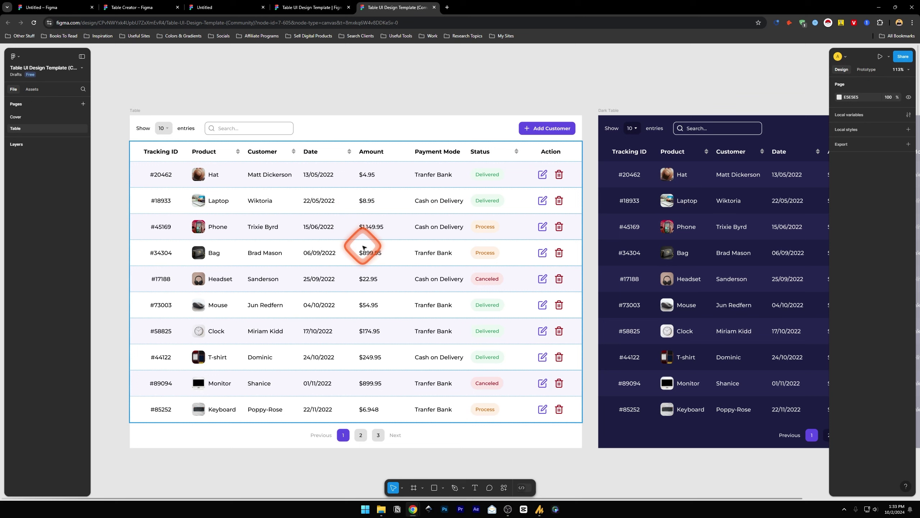
pyautogui.click(365, 177)
pyautogui.doubleClick(369, 176)
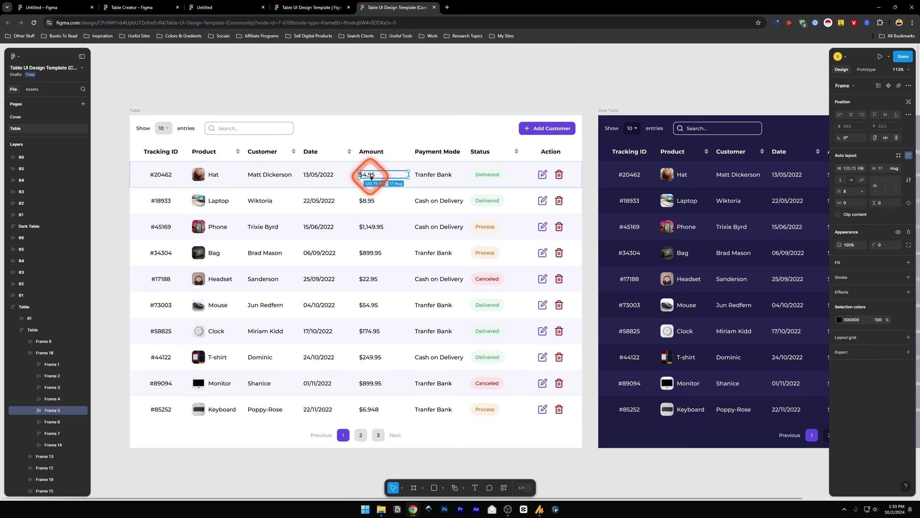
pyautogui.scroll(-2, 395, 189)
pyautogui.click(422, 202)
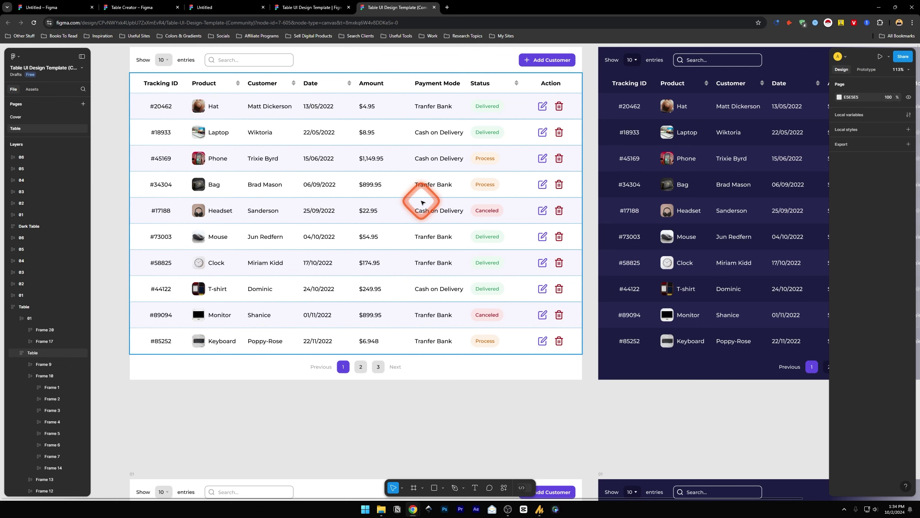
pyautogui.scroll(3, 422, 202)
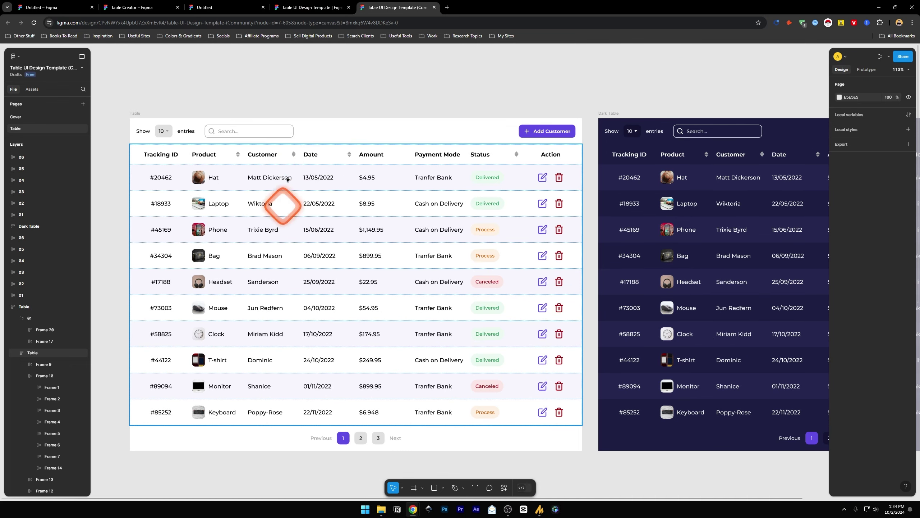